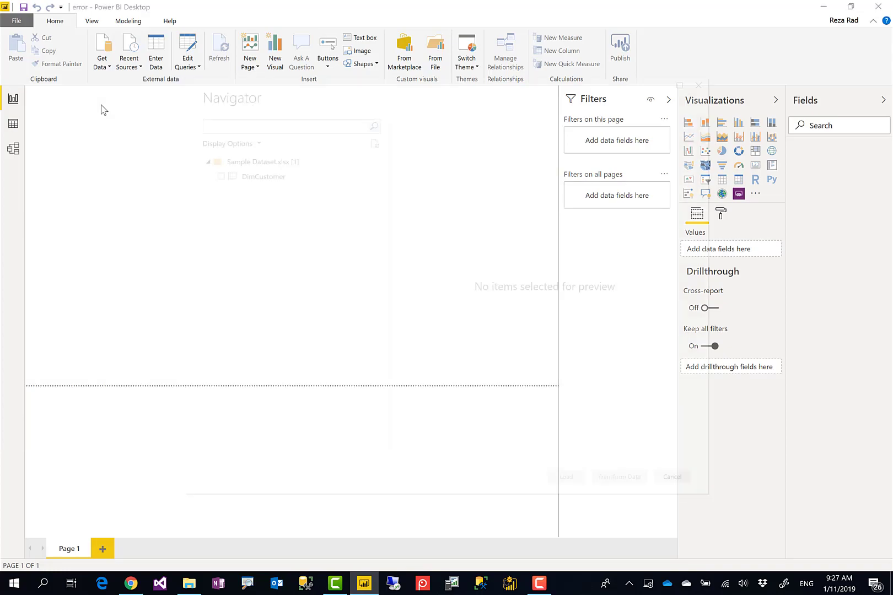
- Select the DimCustomer table from Sample Dataset.xlsx and open it for transformation in the Power Query Editor
left_click(220, 177)
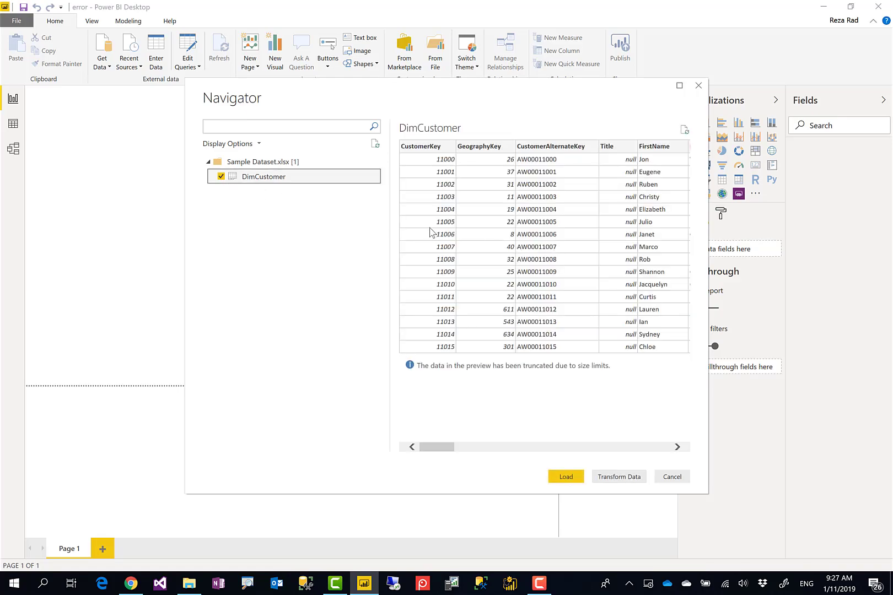
left_click_drag(447, 449, 421, 452)
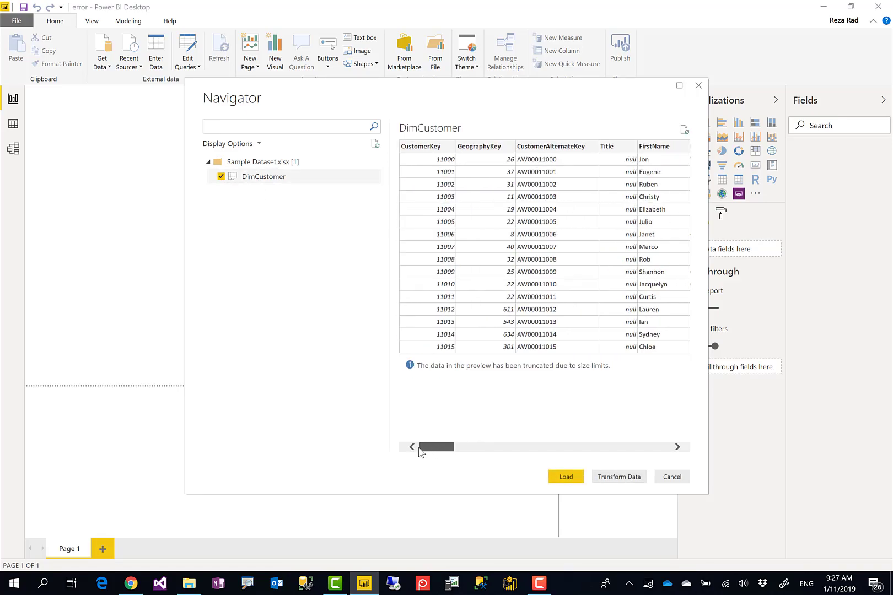
left_click(615, 478)
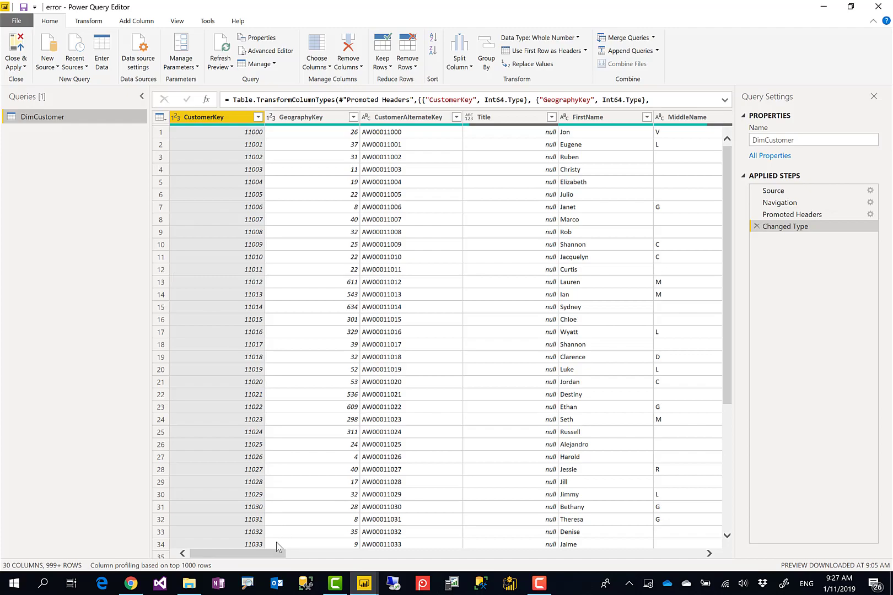
- Check the column quality of DimCustomer, including FirstName, and close the query editor, applying the changes to load the table
left_click_drag(270, 555, 288, 557)
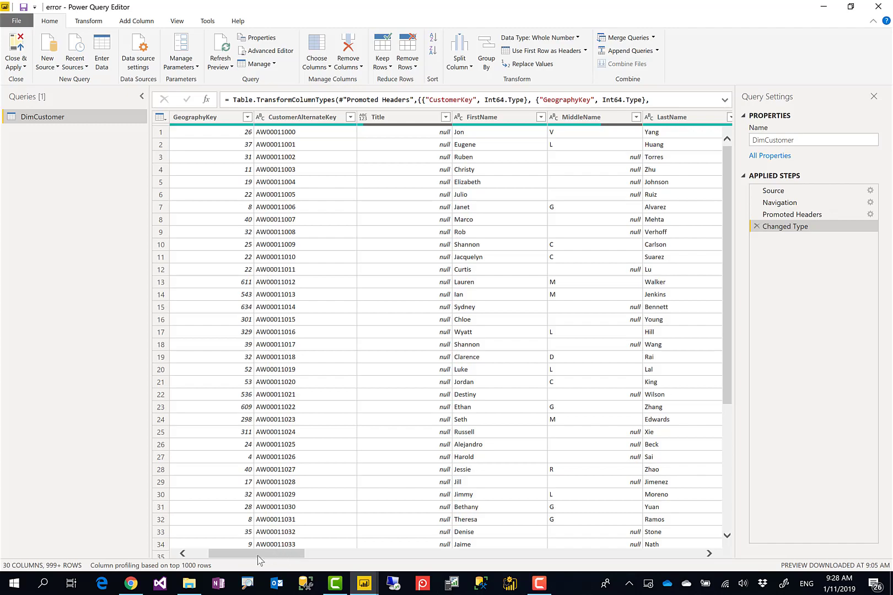
mouse_move(258, 555)
left_mouse_down()
mouse_move(312, 562)
mouse_move(261, 582)
mouse_move(233, 580)
mouse_move(282, 582)
mouse_move(284, 574)
left_mouse_up()
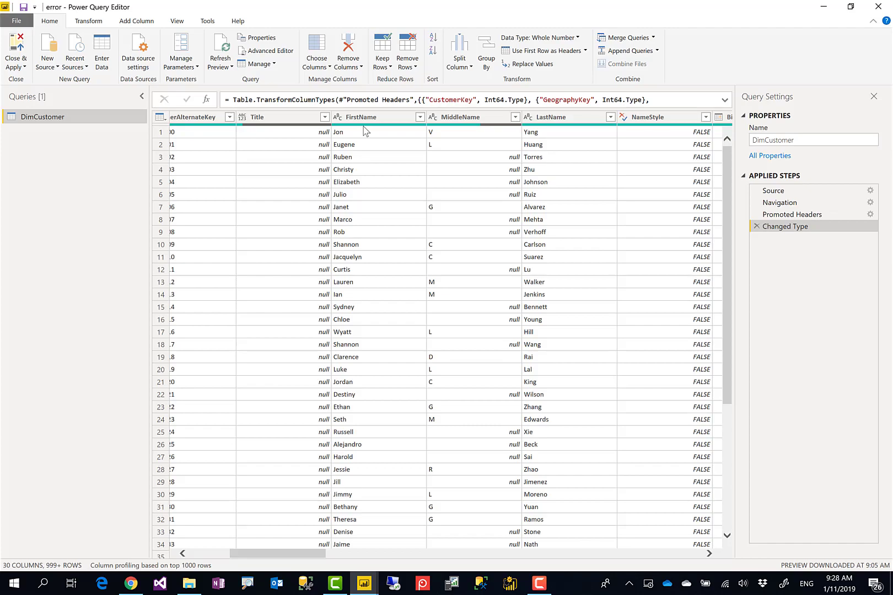
mouse_move(354, 126)
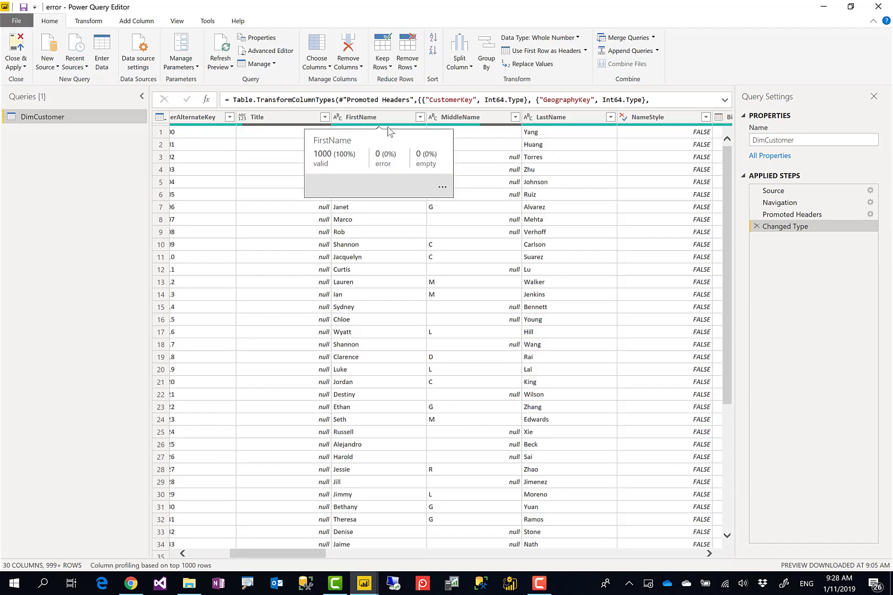
left_click_drag(291, 557, 232, 557)
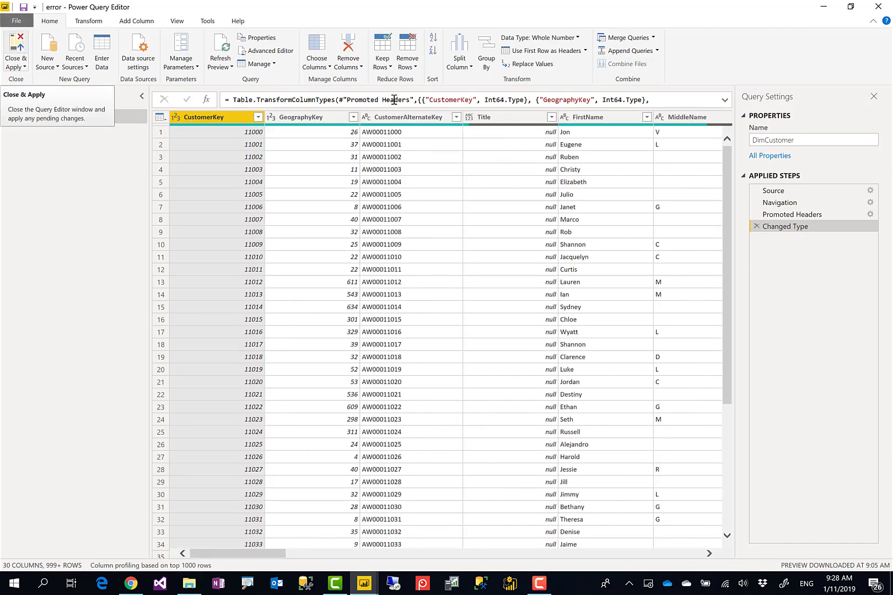
left_click(22, 44)
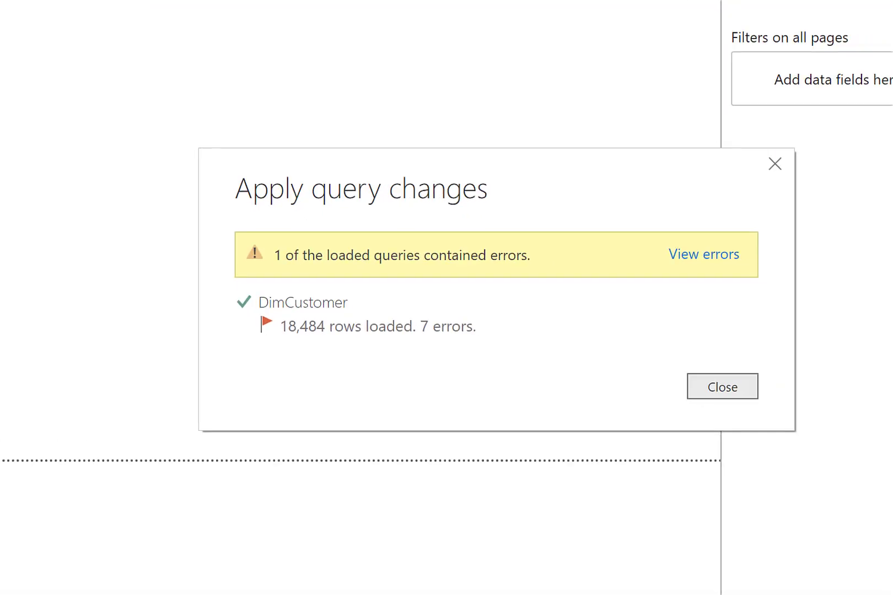
left_click_drag(200, 155, 754, 422)
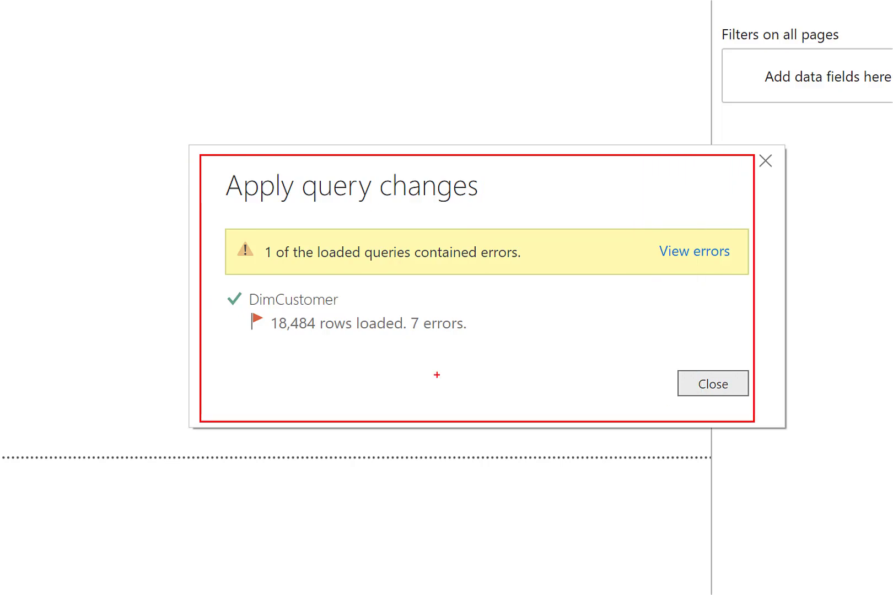
left_click_drag(274, 346, 323, 352)
left_click_drag(404, 342, 484, 350)
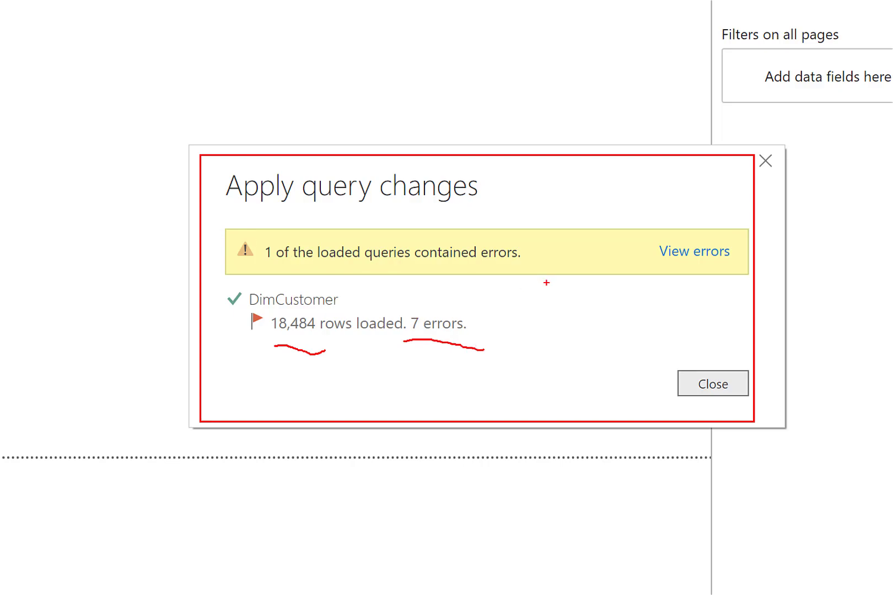
left_click_drag(656, 264, 741, 267)
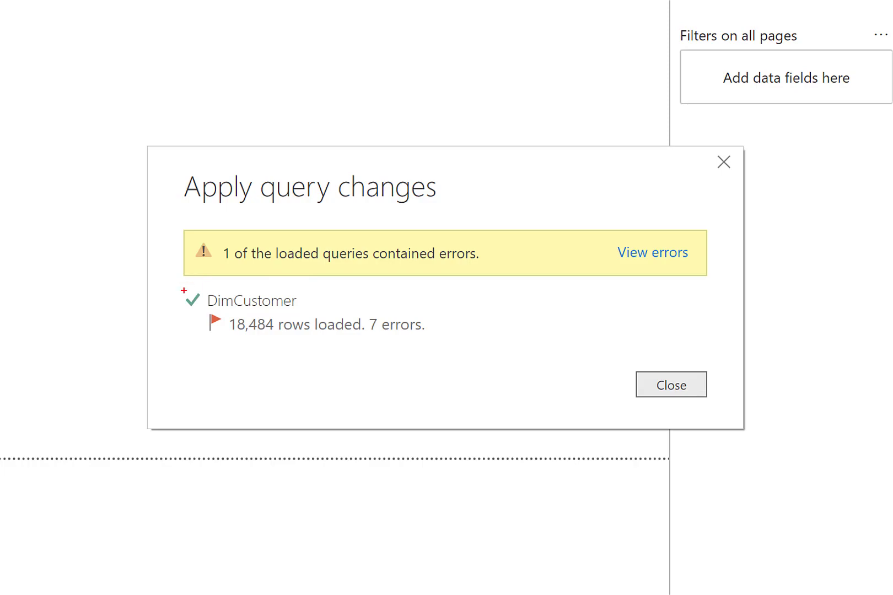
mouse_move(168, 287)
left_mouse_down()
mouse_move(430, 352)
mouse_move(367, 351)
left_mouse_up()
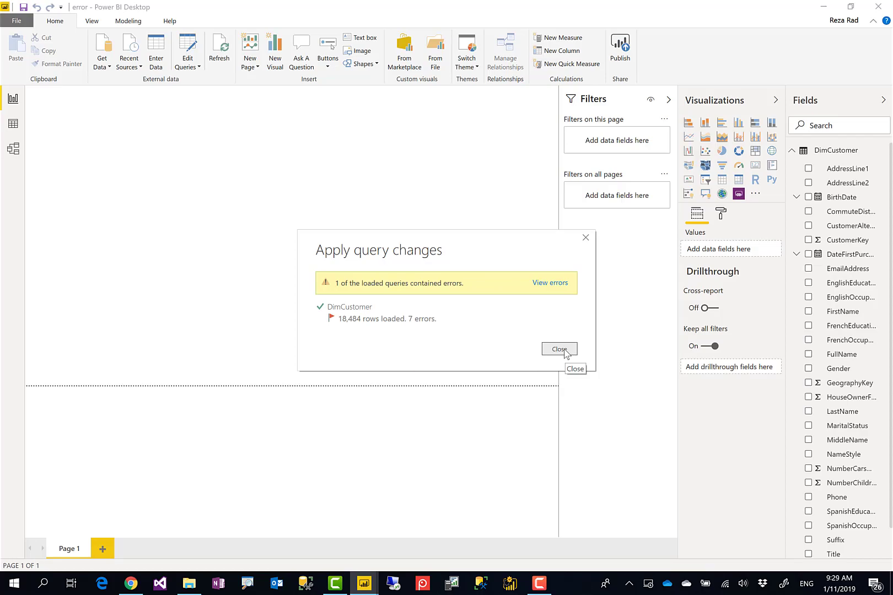
- View the errors reported for the DimCustomer load and bring up the generated error query in the Power Query Editor
left_click(556, 289)
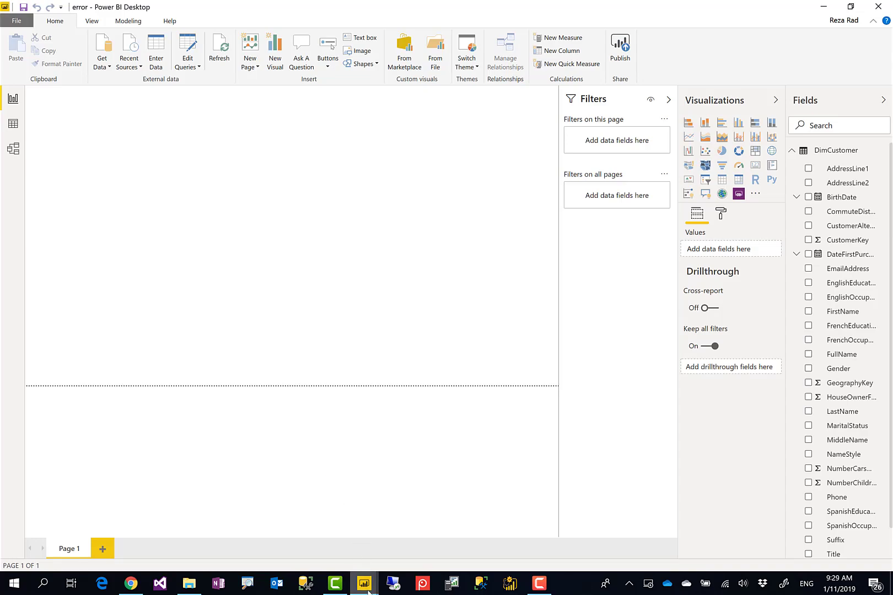
mouse_move(368, 593)
left_click(443, 542)
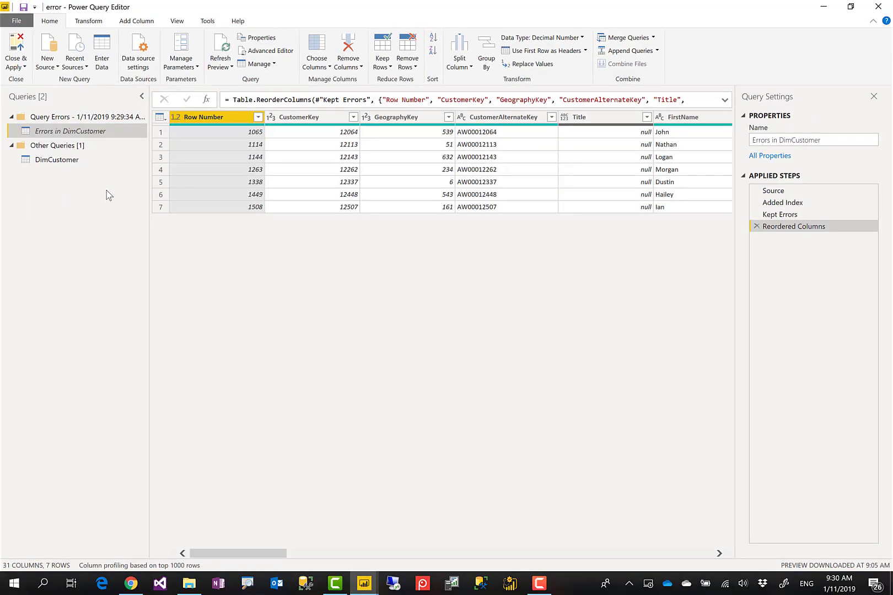
- Inspect the error details in the BirthDate column of the Errors in DimCustomer query for rows 1, 7 and 4
left_click_drag(263, 562, 388, 558)
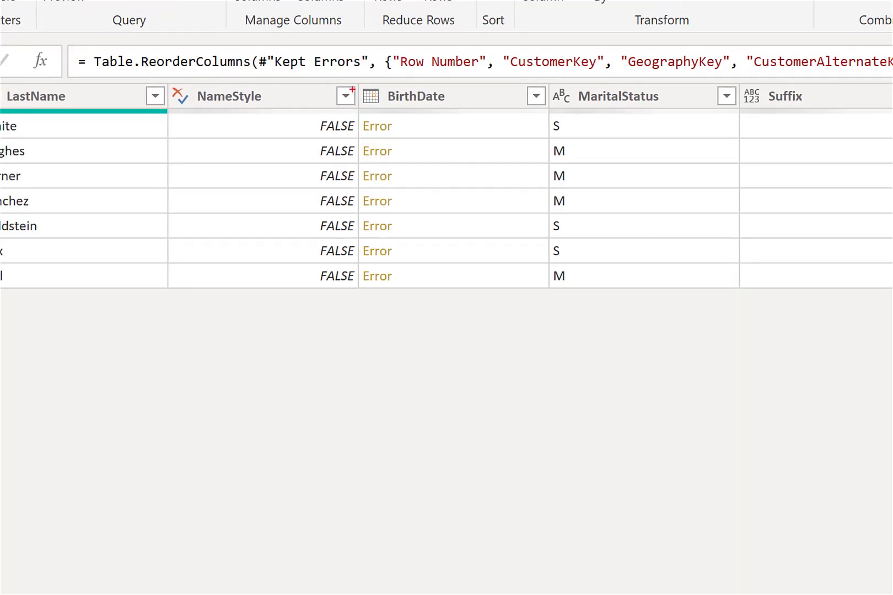
left_click_drag(348, 82, 491, 311)
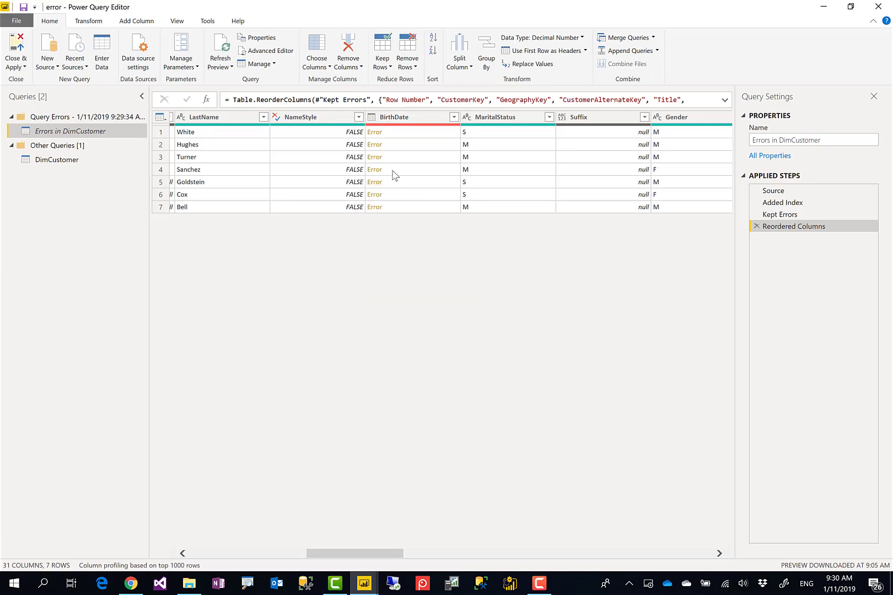
left_click(398, 135)
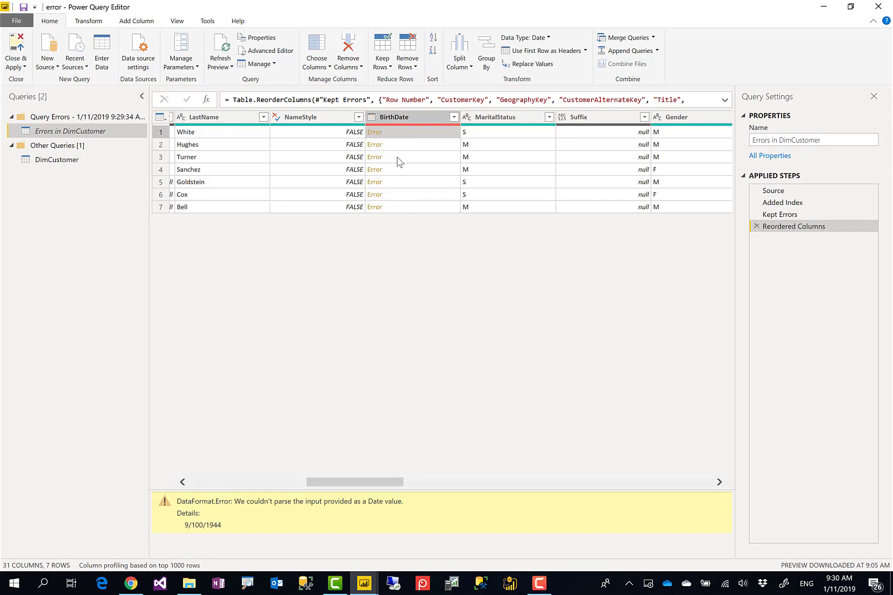
left_click_drag(353, 489, 361, 231)
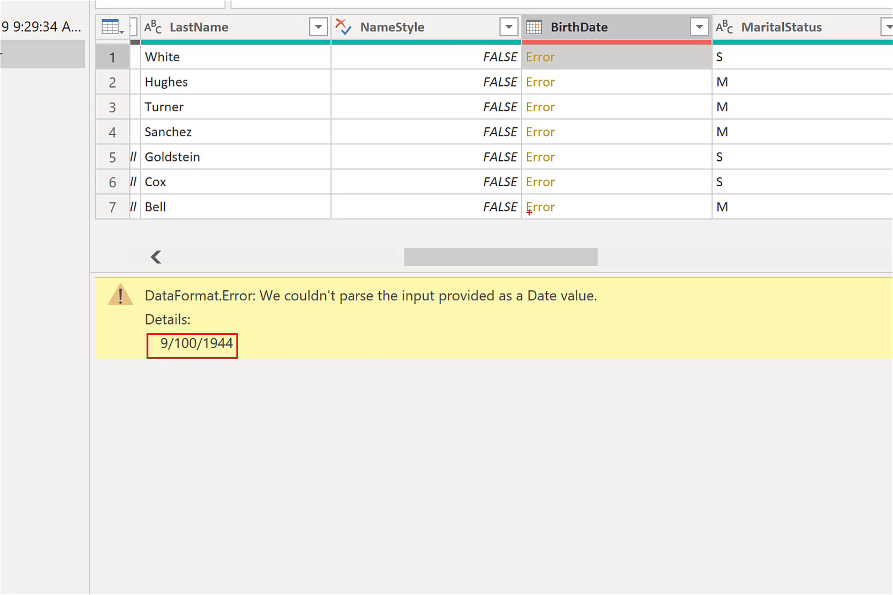
left_click(587, 209)
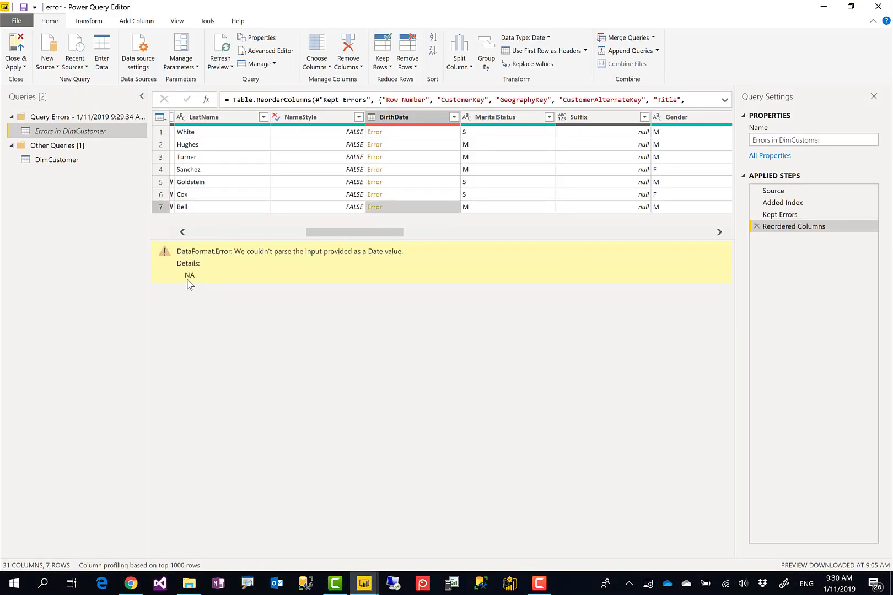
left_click(401, 170)
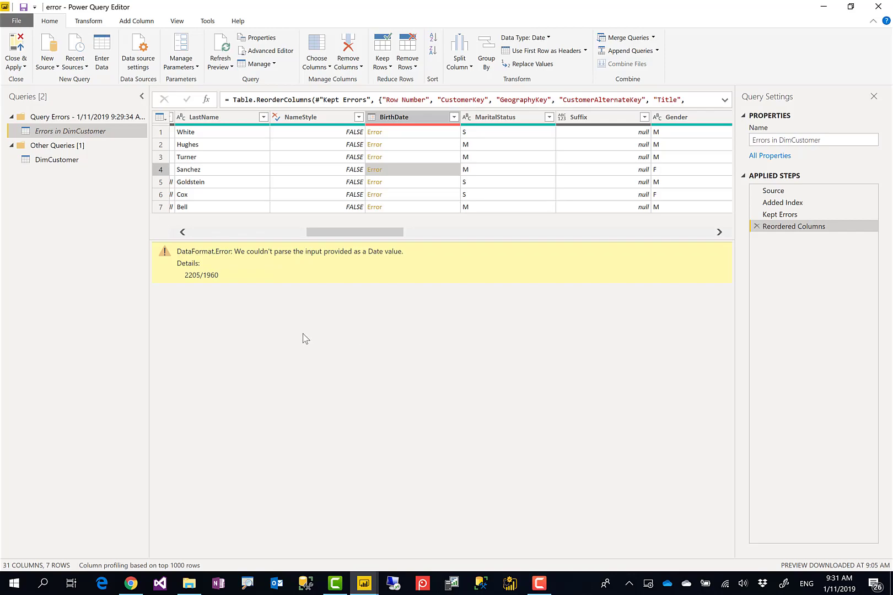
left_click(364, 584)
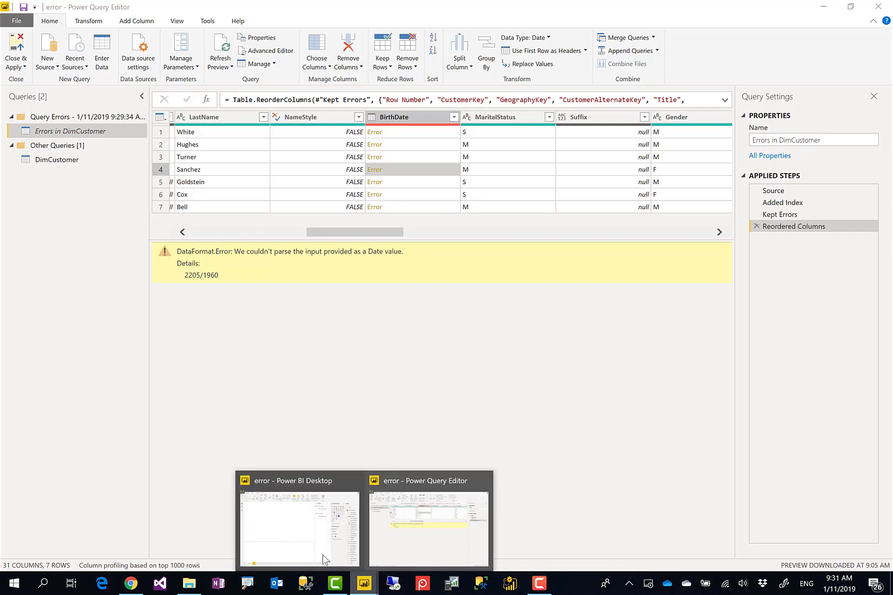
left_click(326, 560)
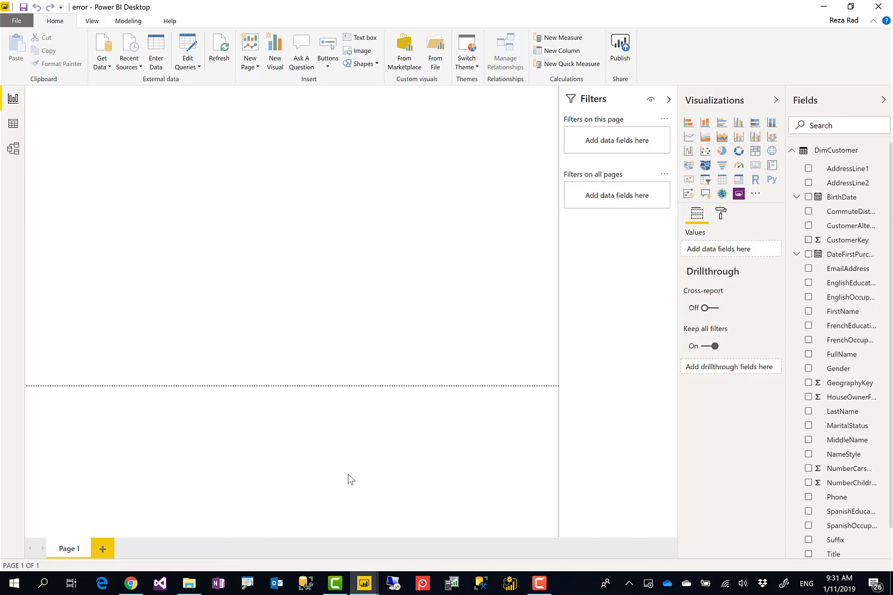
mouse_move(363, 583)
left_click(408, 549)
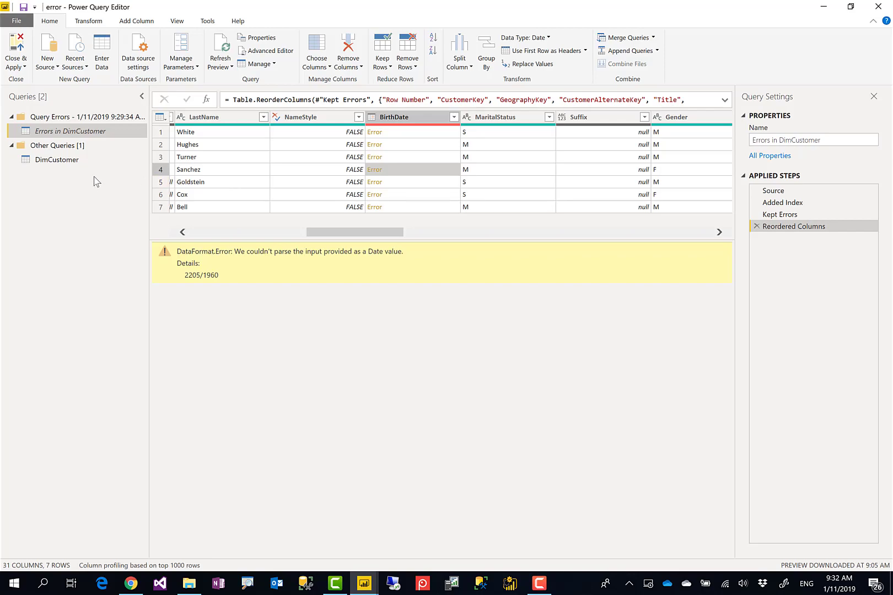
- Delete the Errors in DimCustomer query and its Query Errors group
right_click(72, 132)
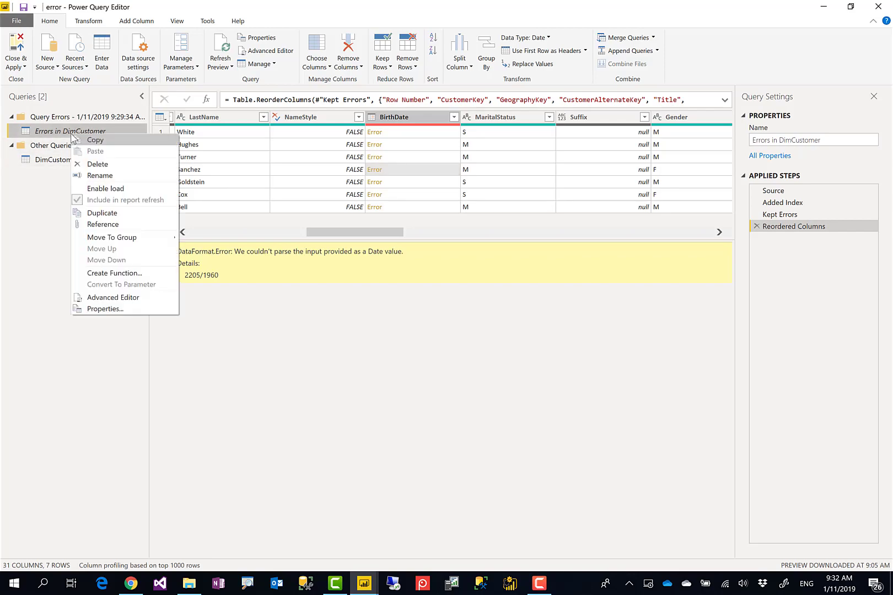
left_click(97, 164)
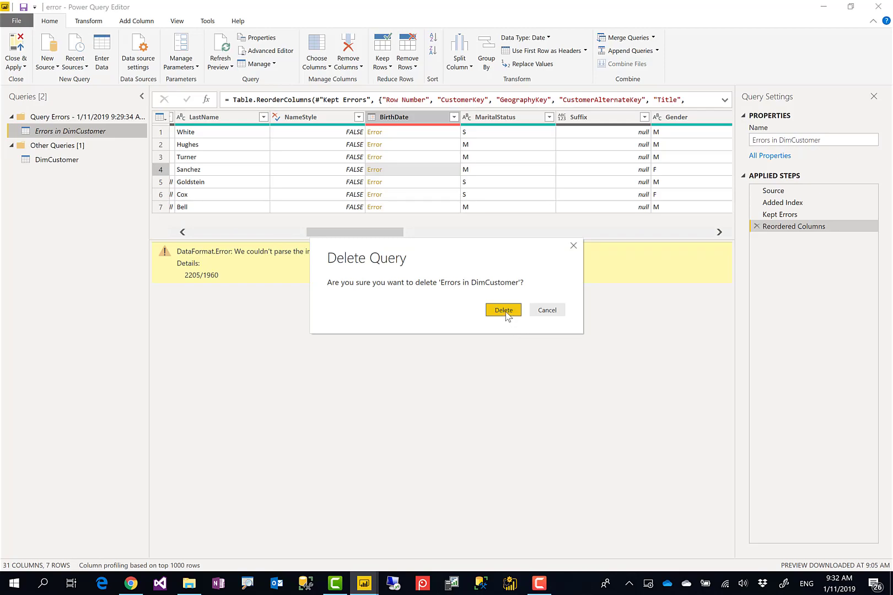
left_click(503, 310)
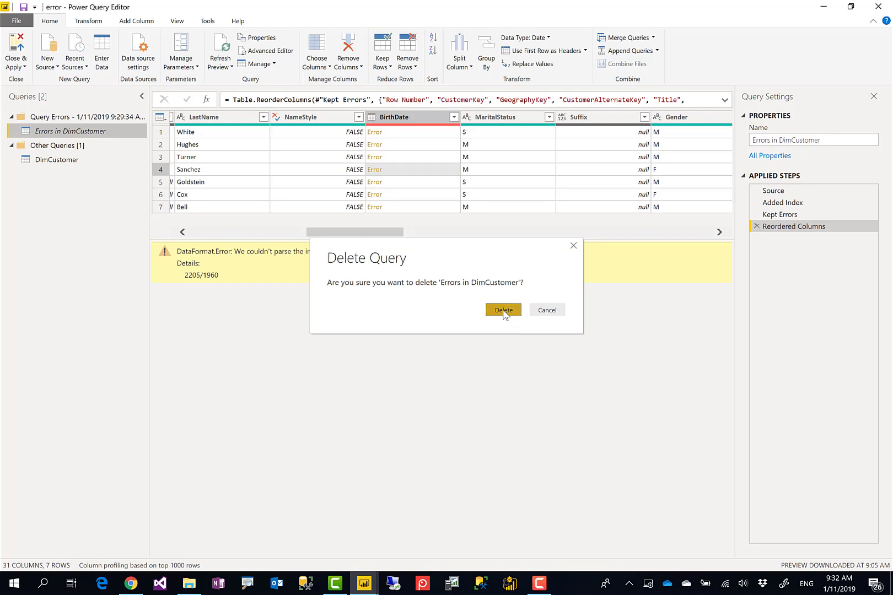
left_click(83, 121)
right_click(82, 126)
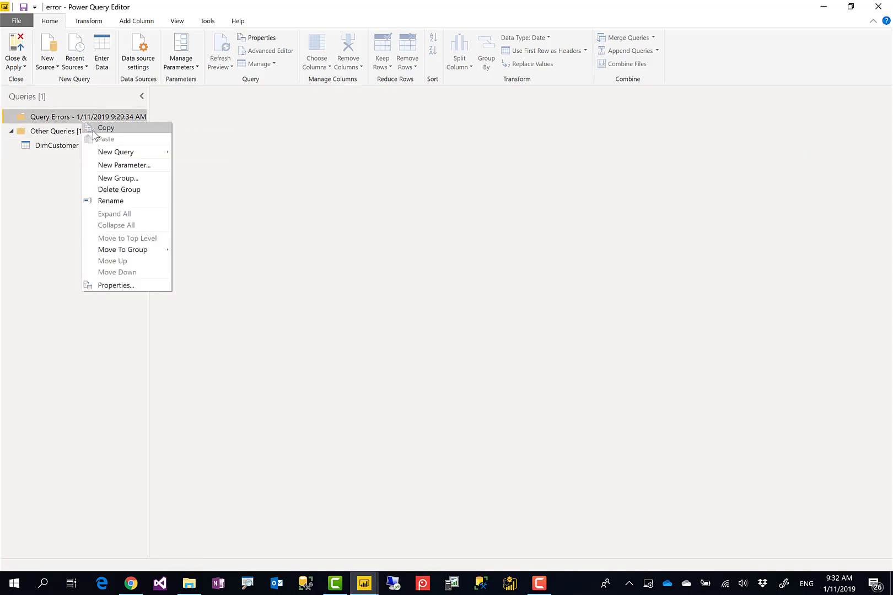
left_click(117, 190)
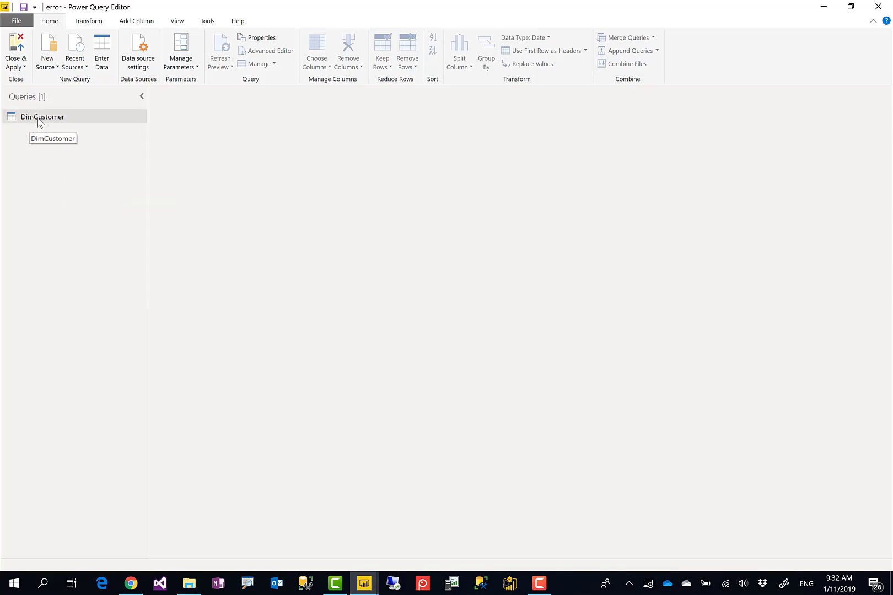
- Rename the DimCustomer query as "DimCustomer - original"
left_click(39, 123)
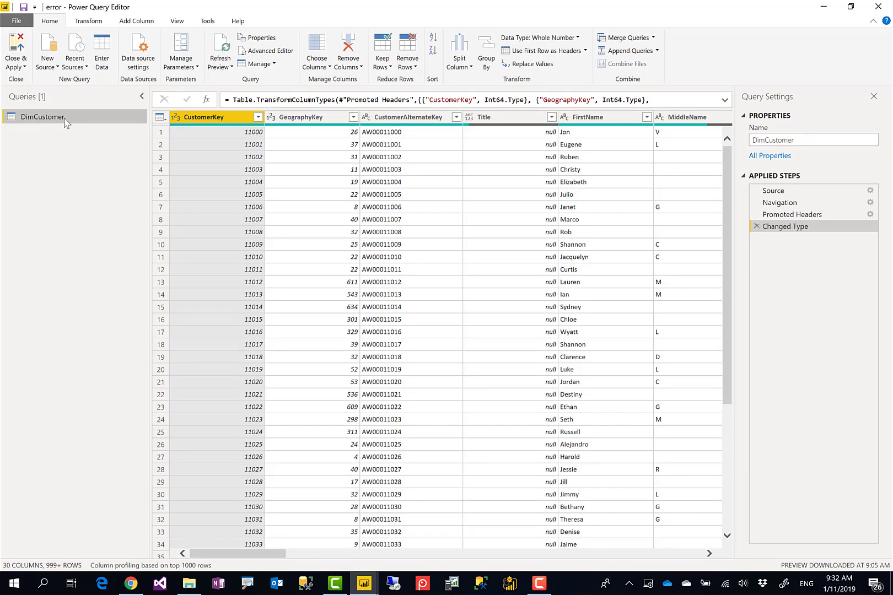
double_click(64, 121)
key("End")
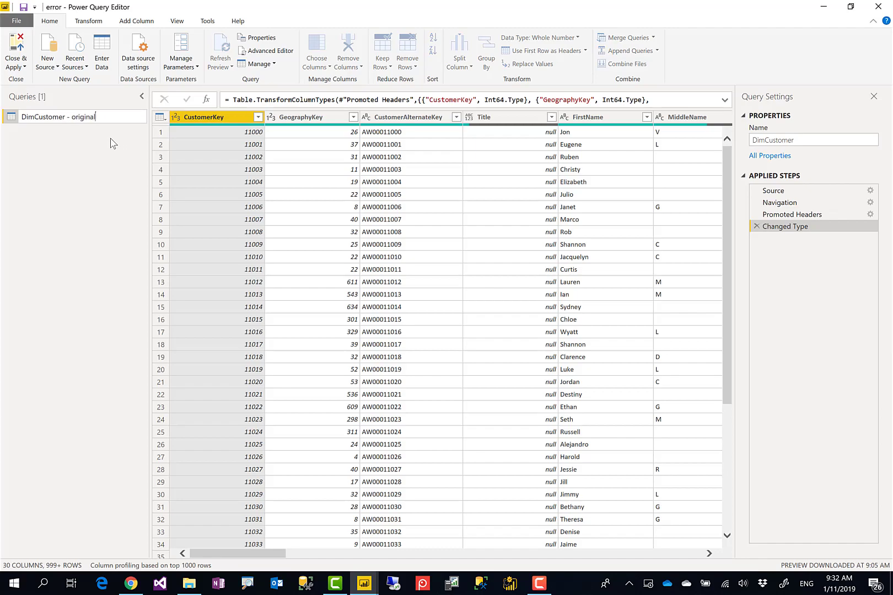
key("Return")
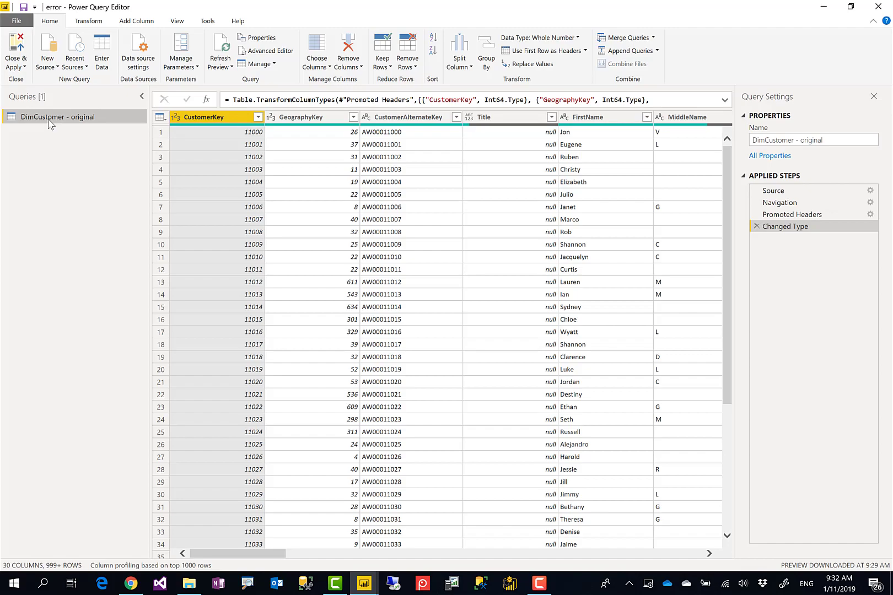
- Create a reference of the DimCustomer - original query and name it DimCustomer
right_click(49, 123)
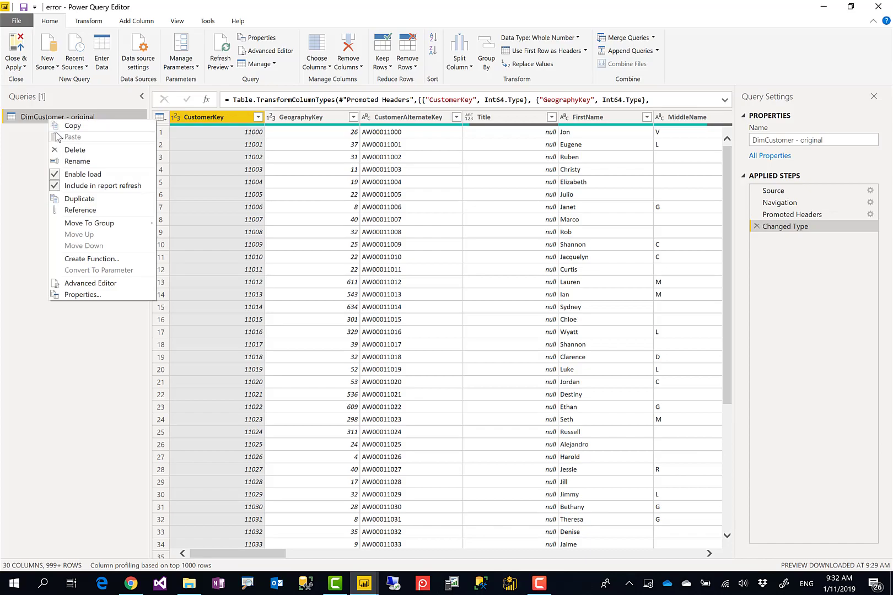
left_click(87, 211)
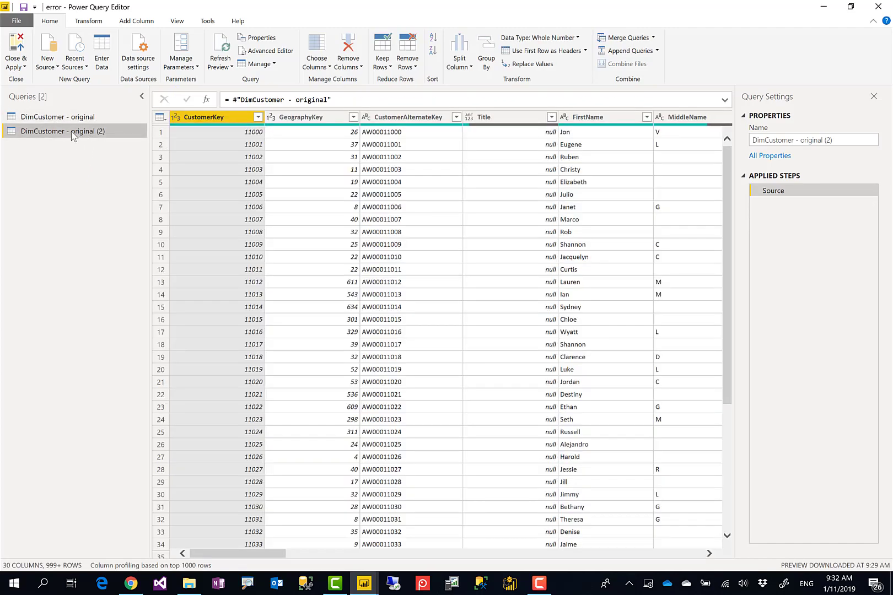
double_click(73, 136)
left_click(113, 136)
key("ctrl+Left")
key("ctrl+Left")
left_click_drag(114, 134, 66, 135)
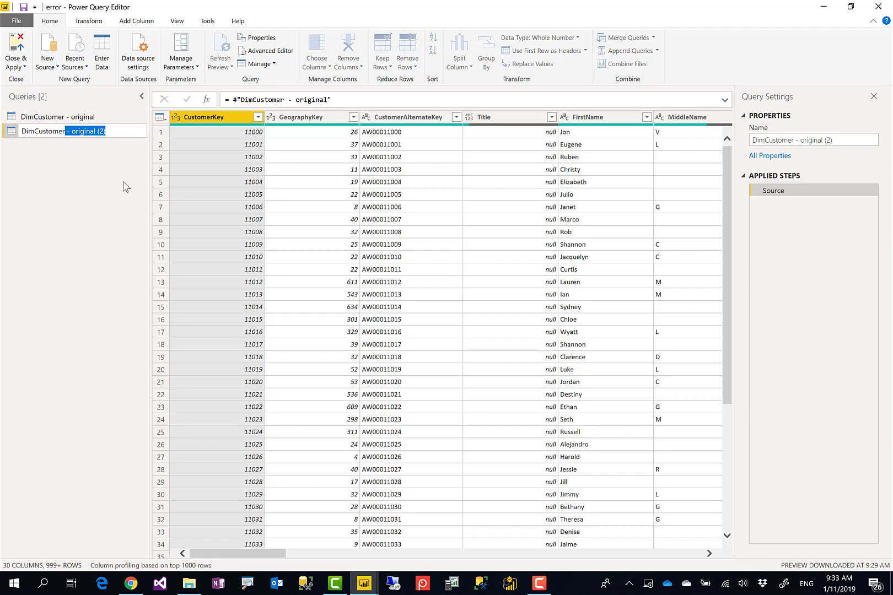
key("BackSpace")
key("Return")
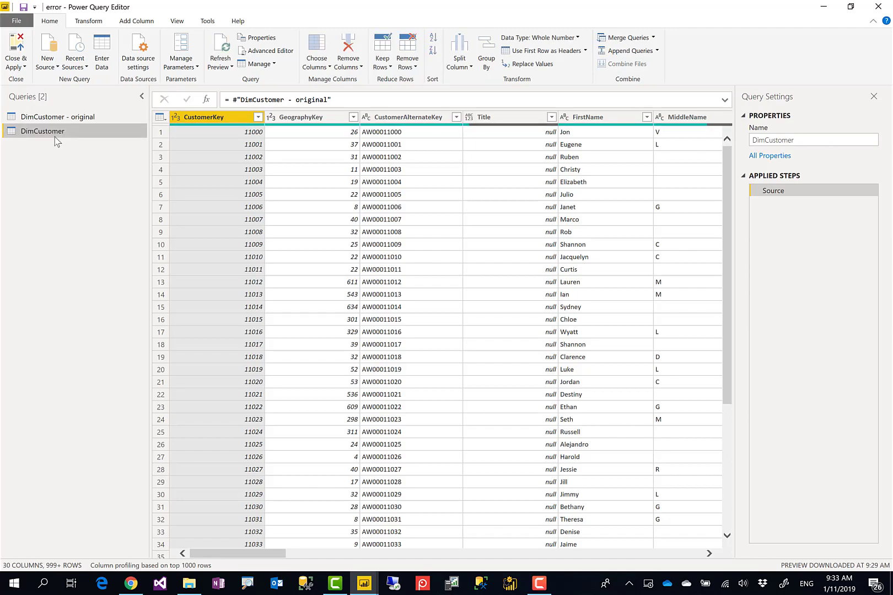
- Remove the rows with errors in the BirthDate column of the DimCustomer query
left_click(63, 119)
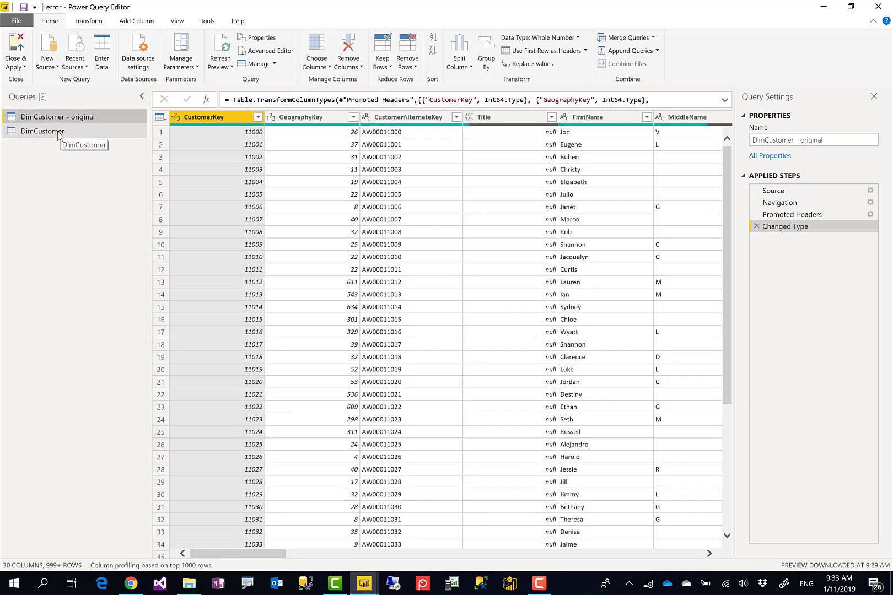
left_click(59, 133)
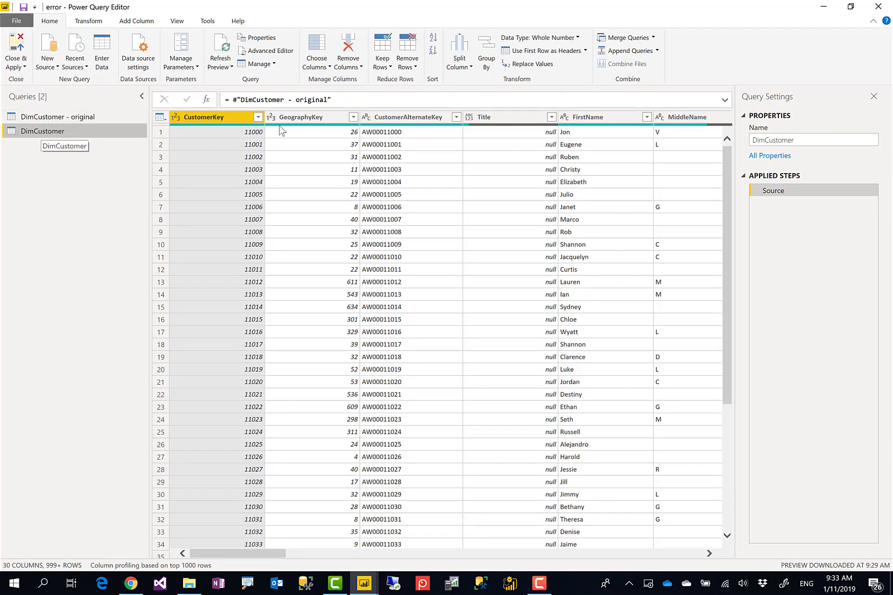
left_click_drag(273, 554, 395, 556)
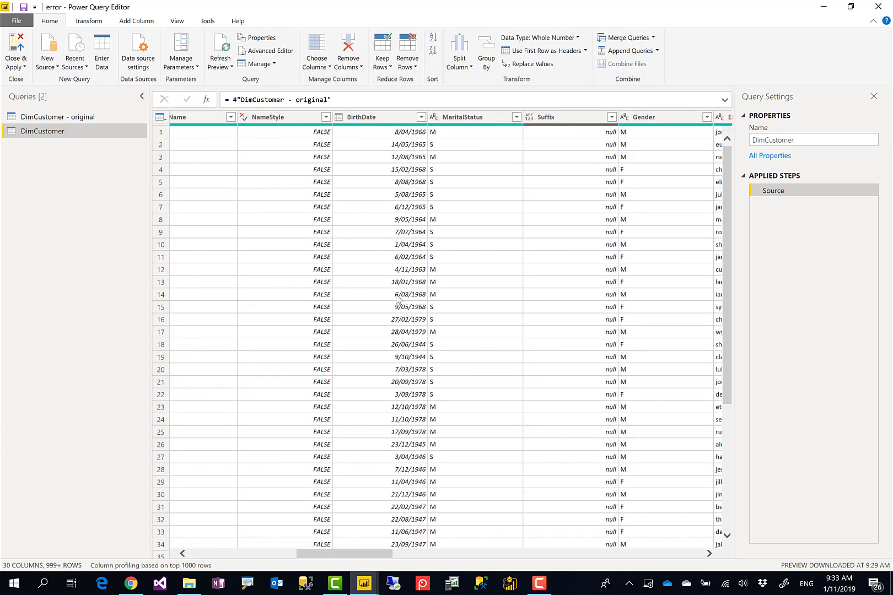
left_click(400, 123)
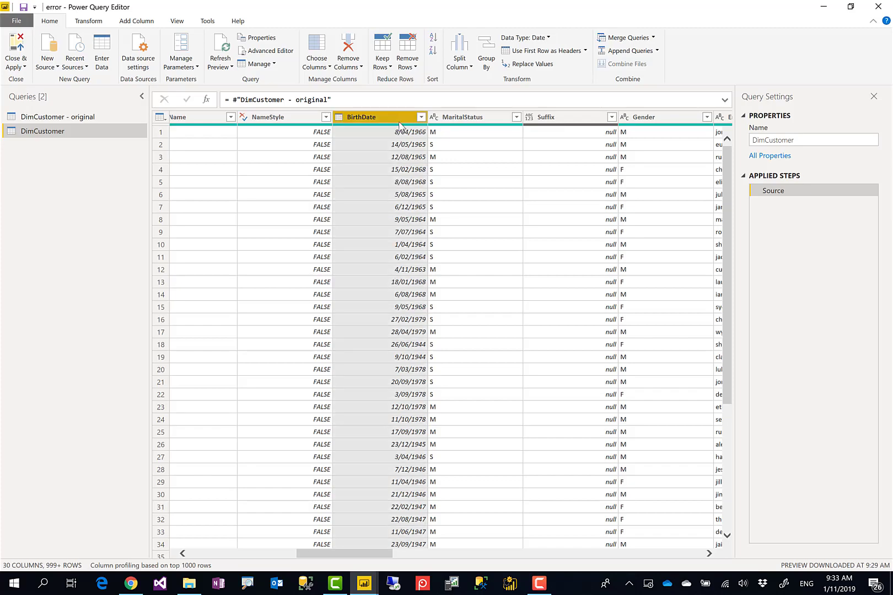
right_click(413, 124)
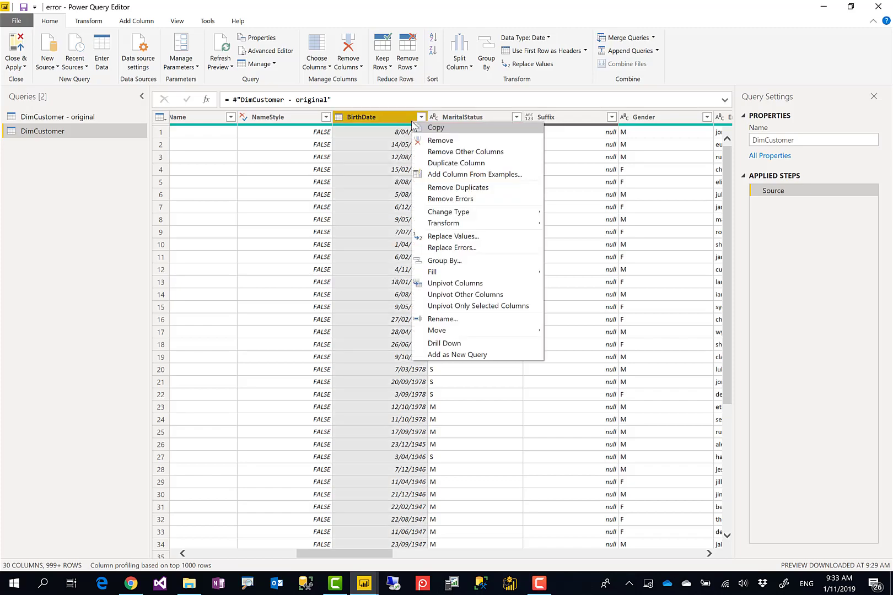
left_click(415, 67)
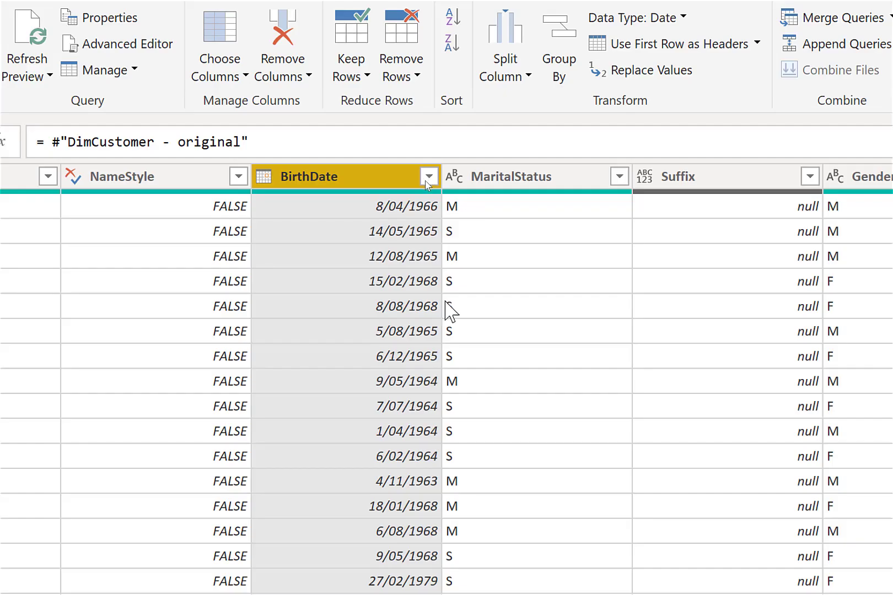
left_click(398, 77)
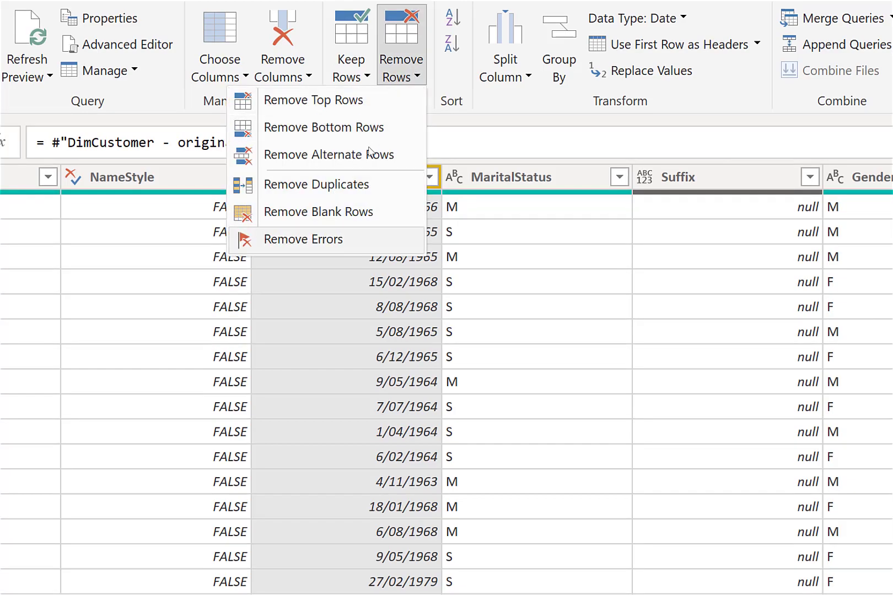
left_click(325, 242)
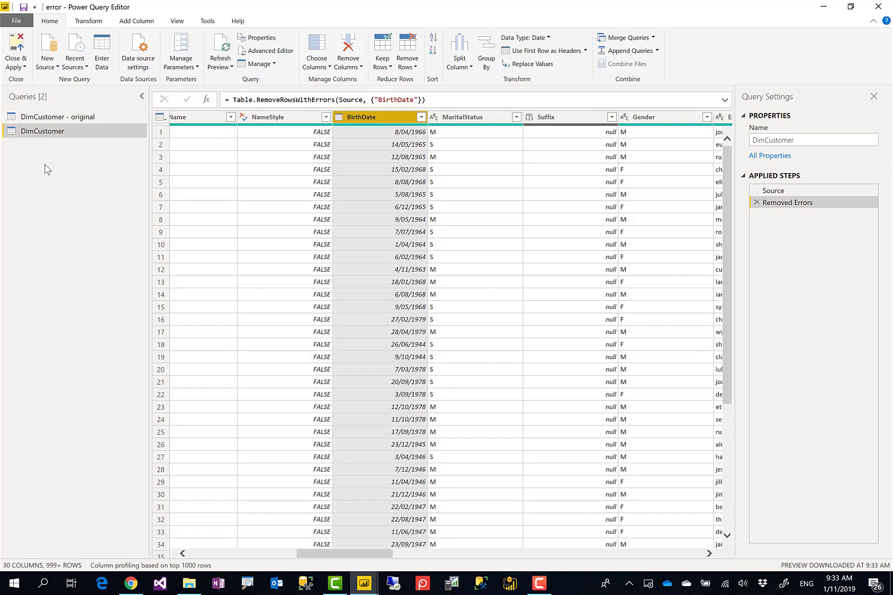
- Create another reference of the DimCustomer - original query
left_click(44, 120)
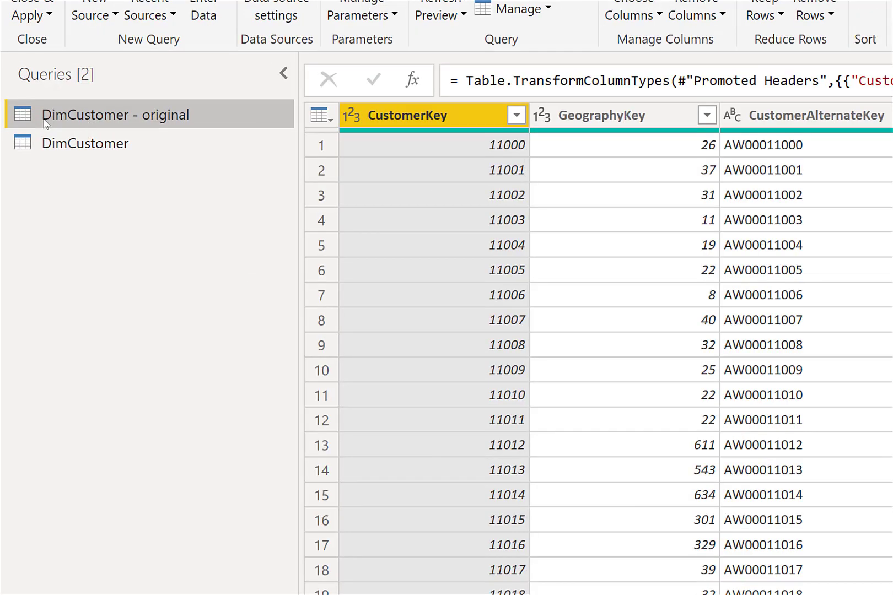
right_click(45, 120)
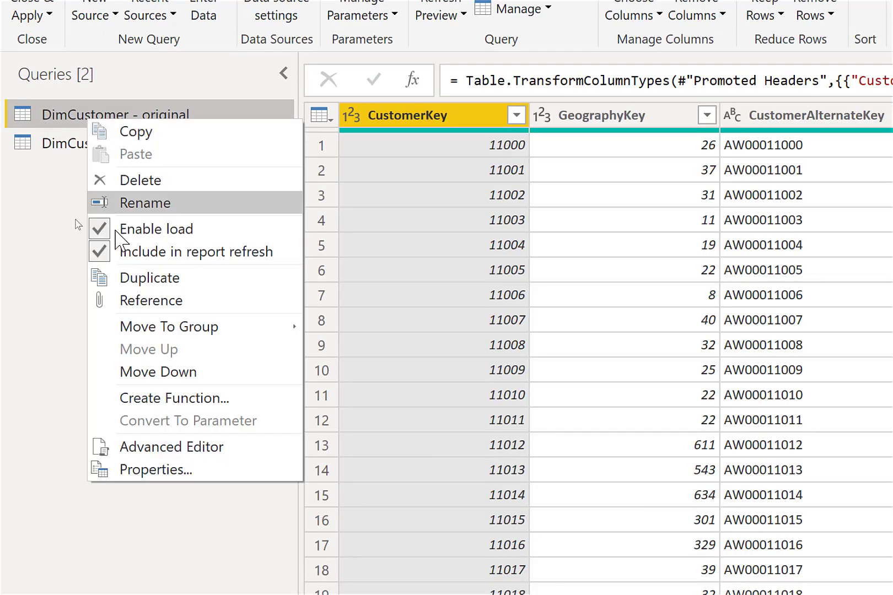
left_click(154, 301)
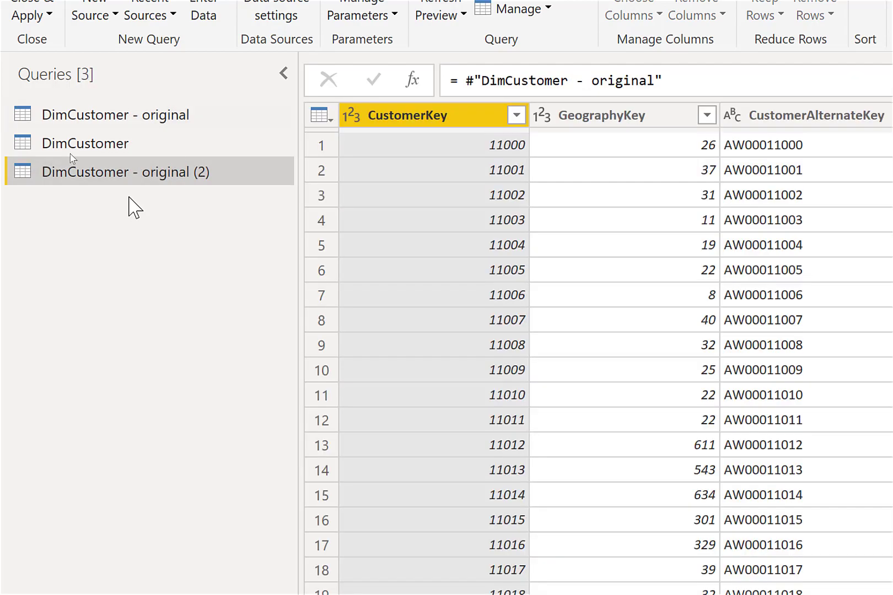
- Rename the new referenced query as "DimCustomer - error rows"
double_click(144, 173)
key("ctrl+shift+Left")
key("ctrl+shift+Left")
type("r")
key("BackSpace")
type("error r")
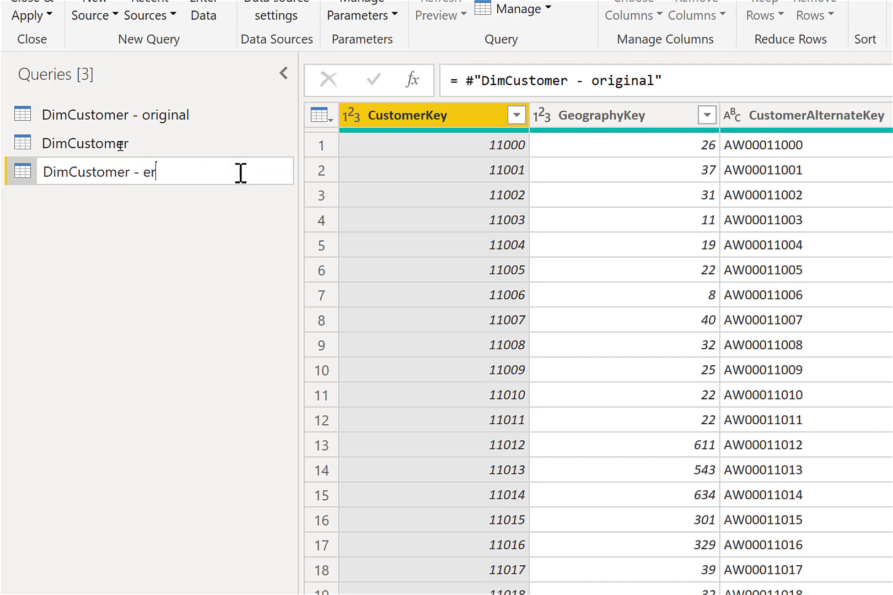
type("p")
key("BackSpace")
type("ows")
key("Return")
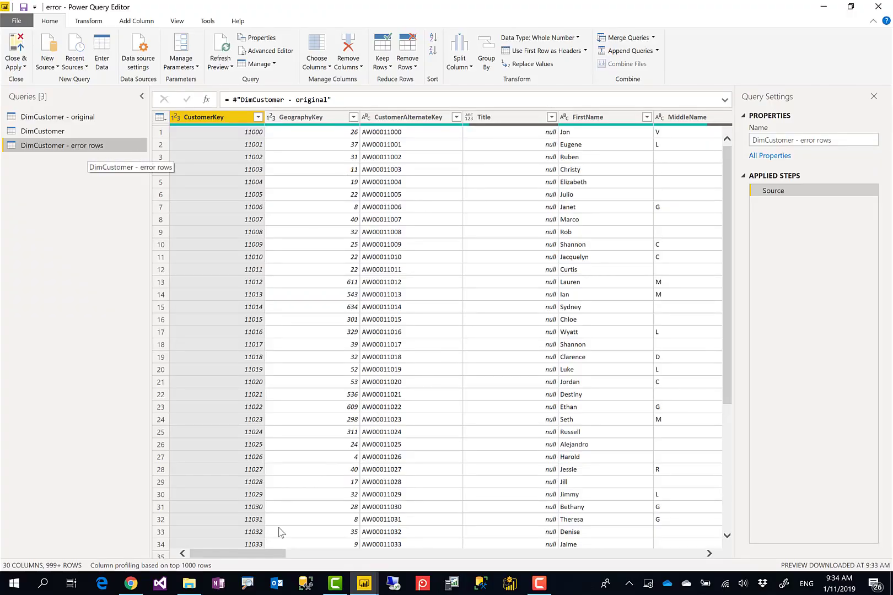
- Keep only the rows with errors in the BirthDate column of the DimCustomer - error rows query
left_click_drag(261, 556, 363, 556)
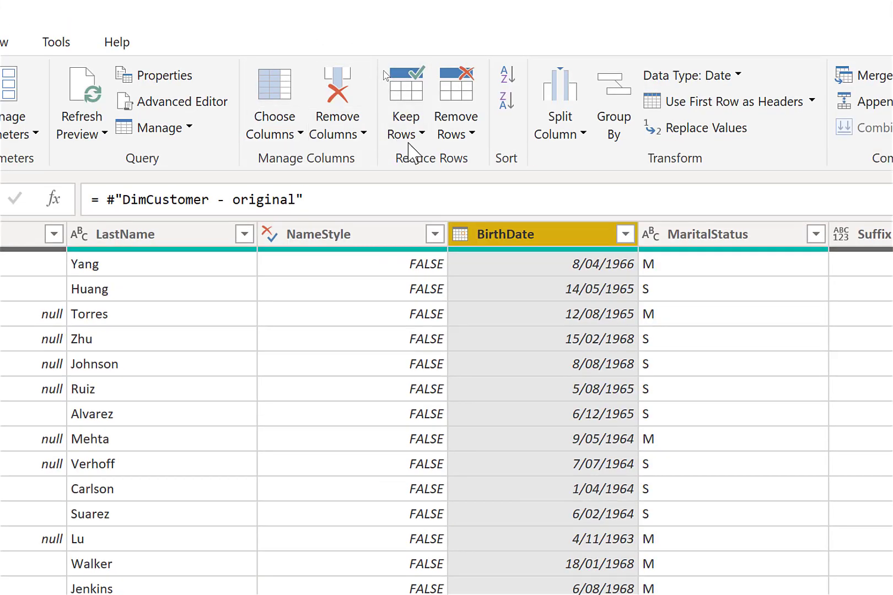
left_click(411, 132)
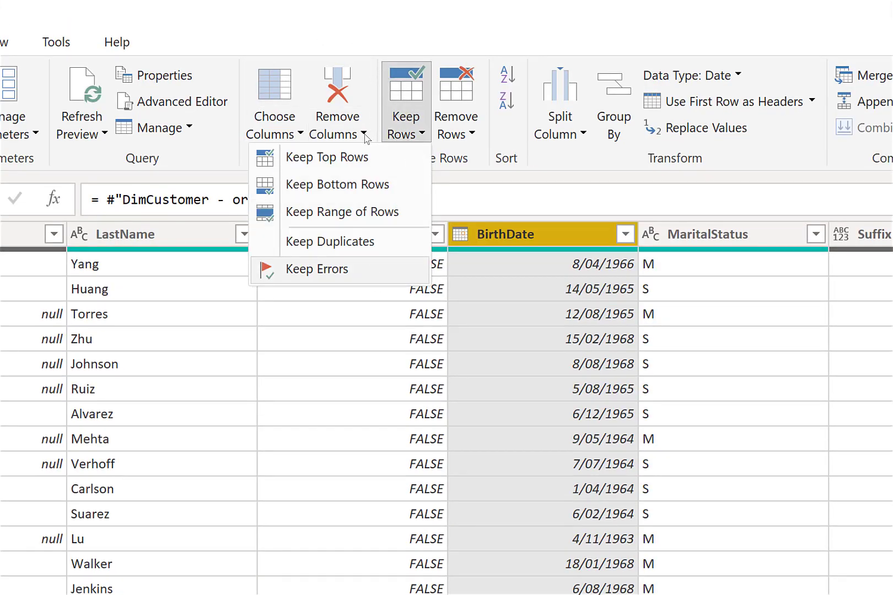
left_click(365, 267)
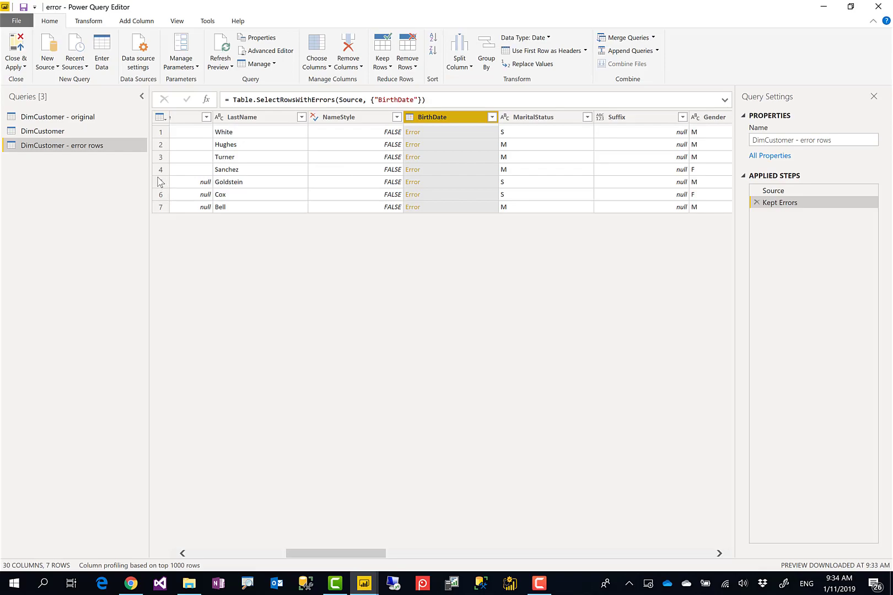
- Disable loading of the DimCustomer - original query into the report and accept the possible data loss
left_click(51, 134)
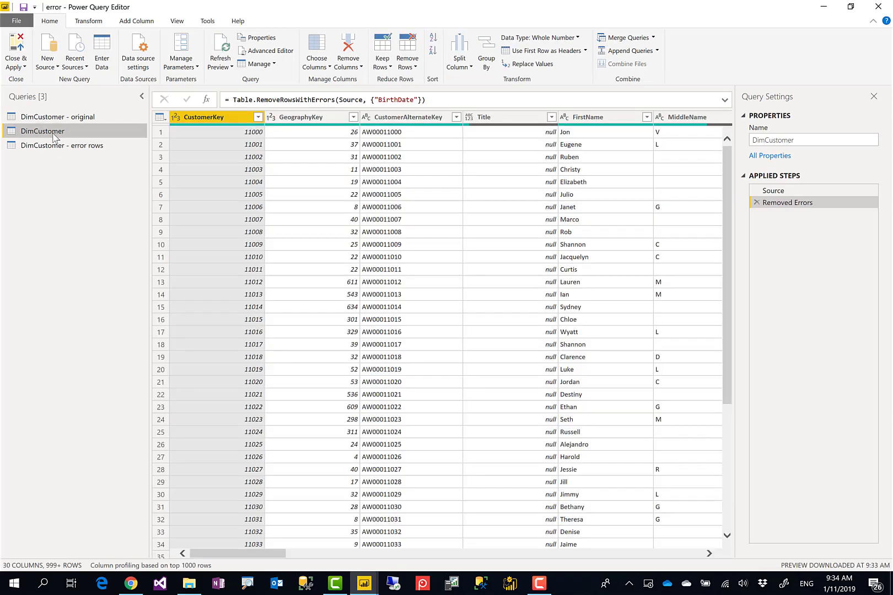
left_click(55, 145)
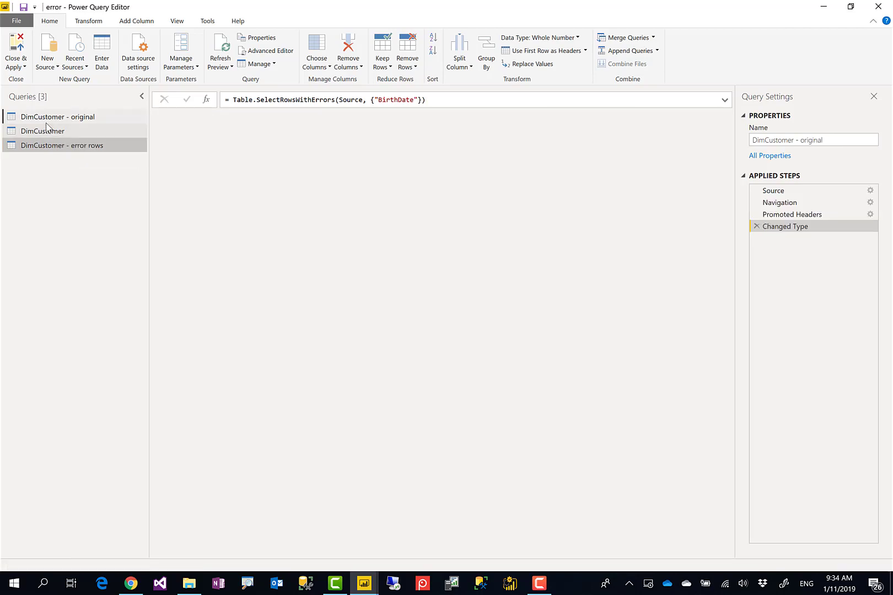
left_click(55, 117)
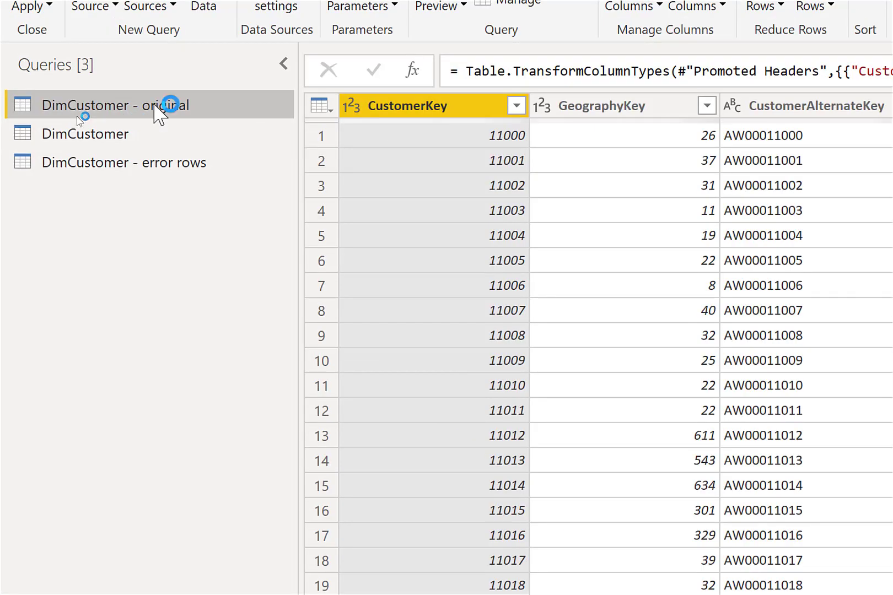
right_click(160, 108)
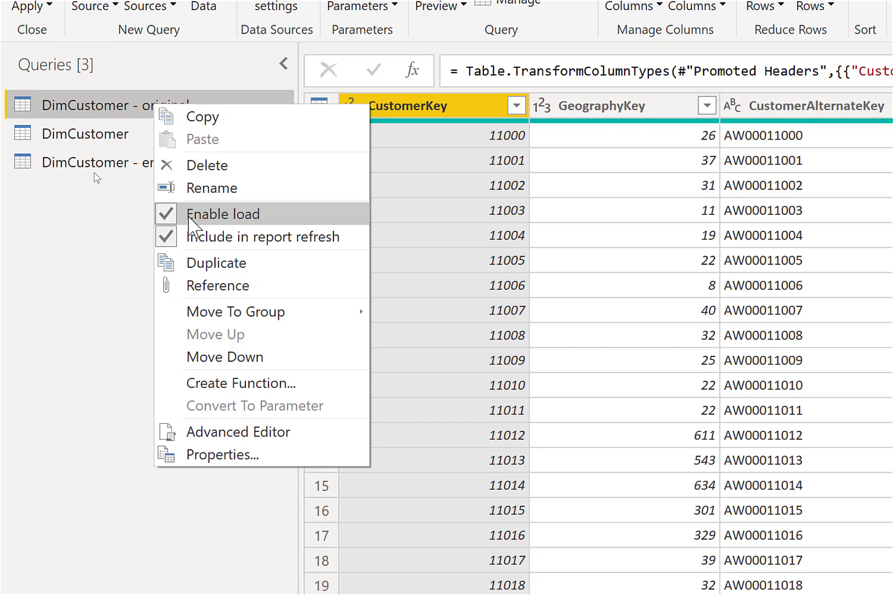
left_click(190, 218)
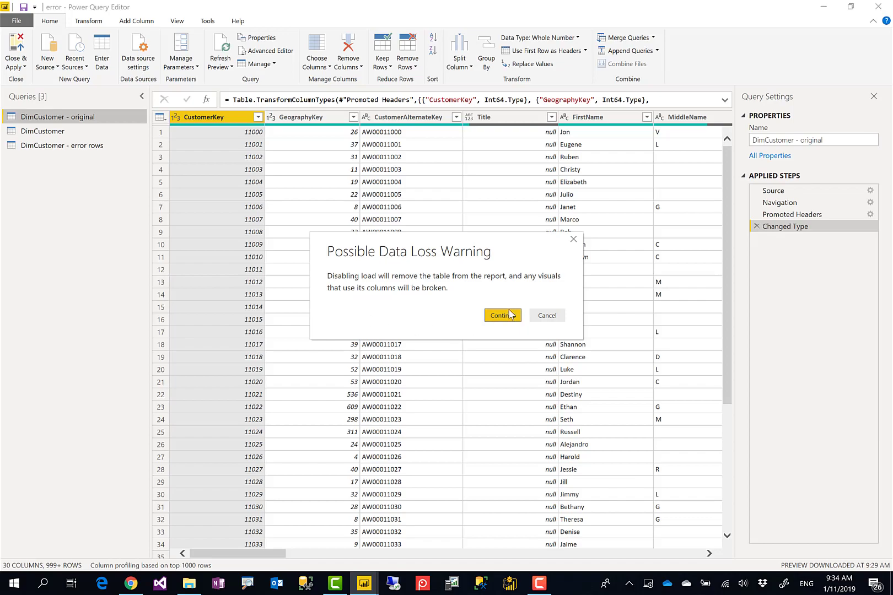
left_click(502, 315)
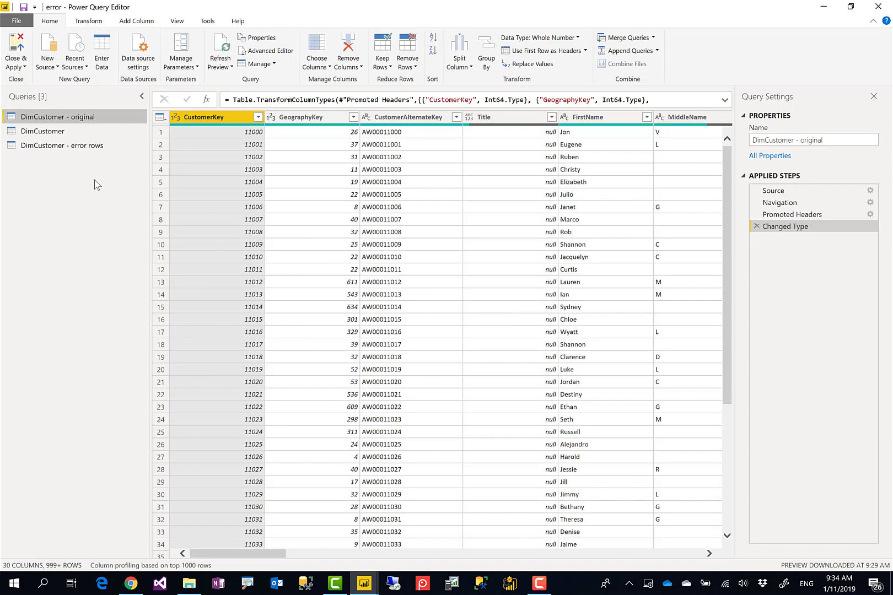
- Compare the DimCustomer and DimCustomer - error rows queries, and inspect the BirthDate error details in rows 1 and 3 of the error rows
left_click(53, 133)
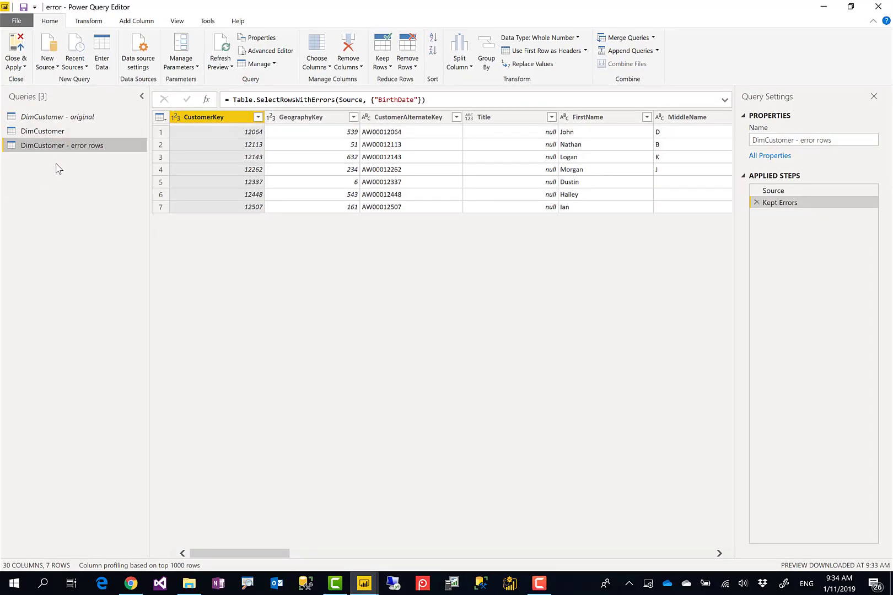
left_click(44, 130)
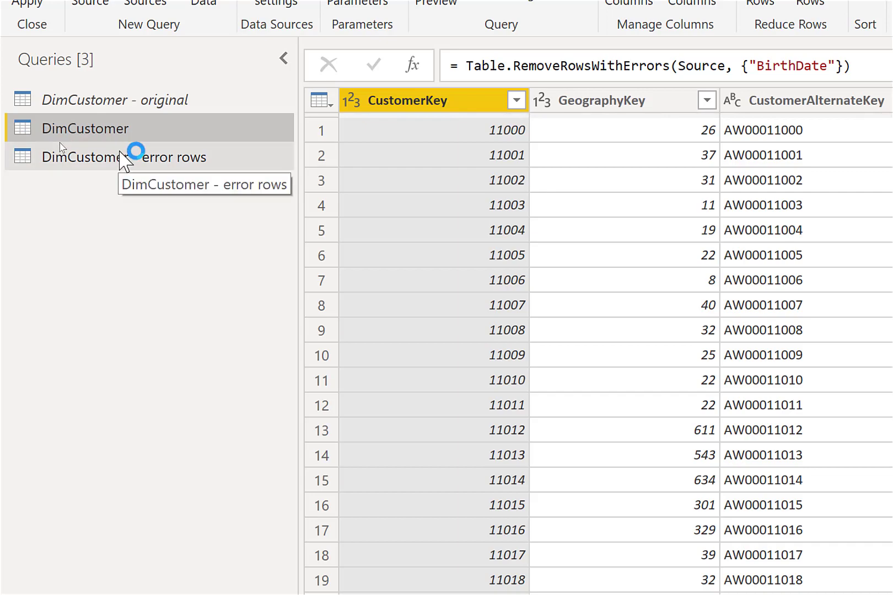
left_click(122, 159)
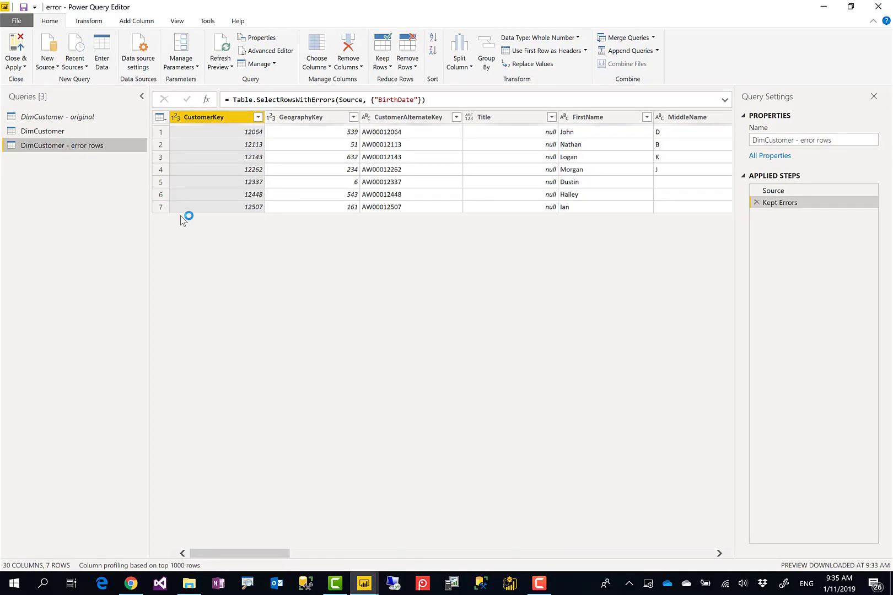
left_click_drag(263, 559, 443, 575)
left_click_drag(385, 571, 381, 569)
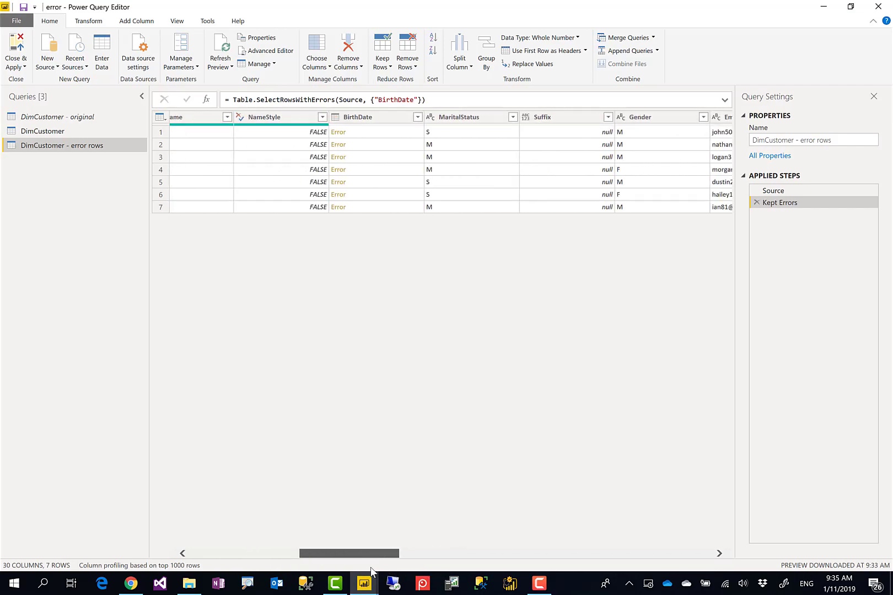
left_click(376, 137)
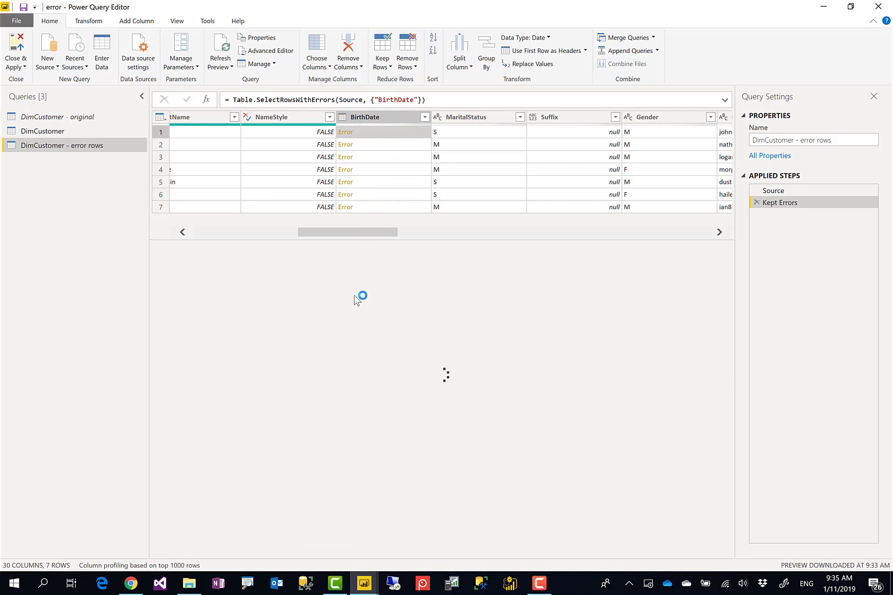
left_click(384, 160)
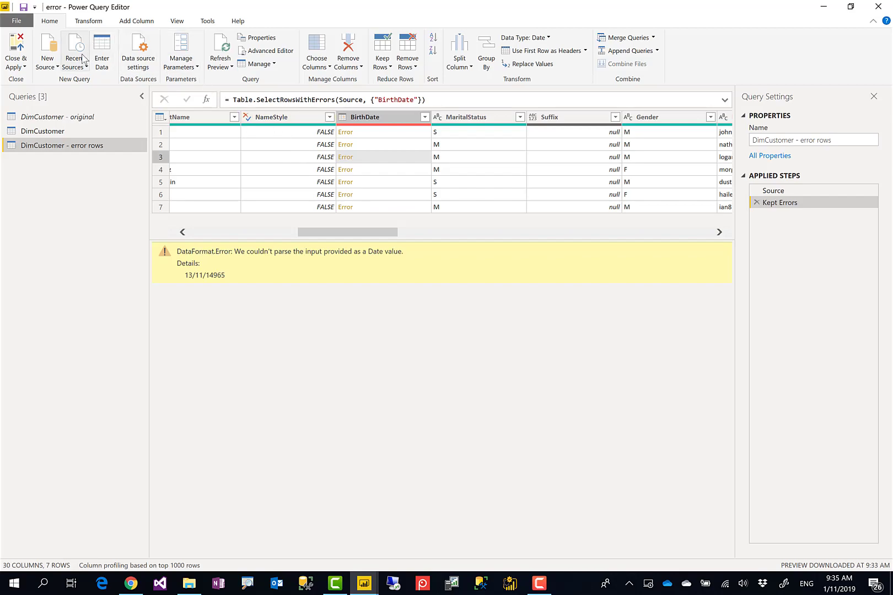
- Add a custom column named Custom to the DimCustomer - error rows query with the formula try [BirthDate]
left_click(147, 23)
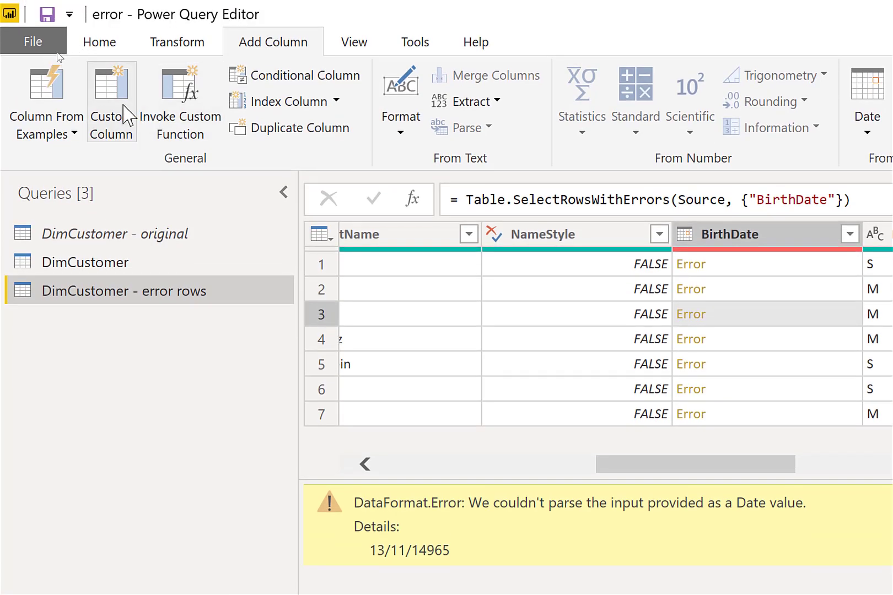
left_click(113, 110)
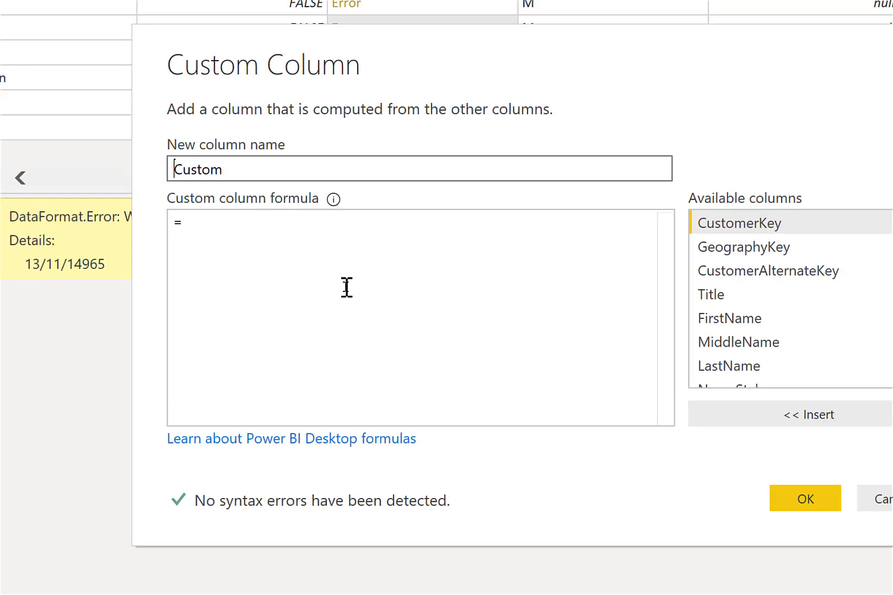
left_click(346, 286)
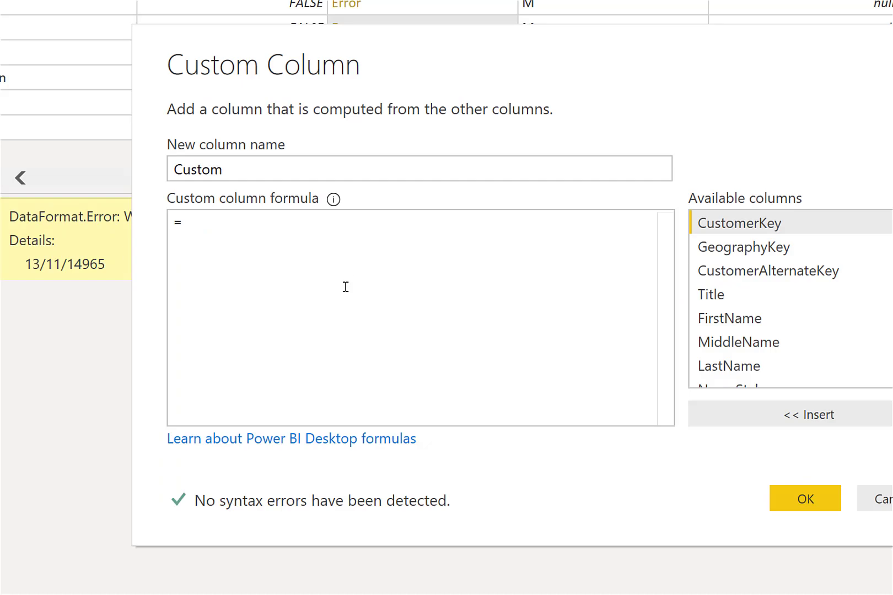
type("try")
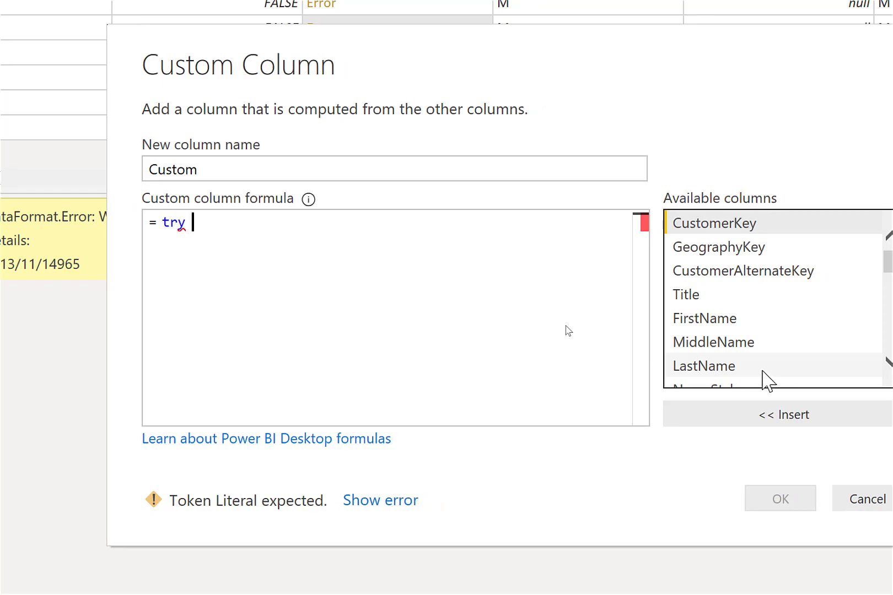
scroll(766, 375, "down", 1)
scroll(766, 372, "down", 1)
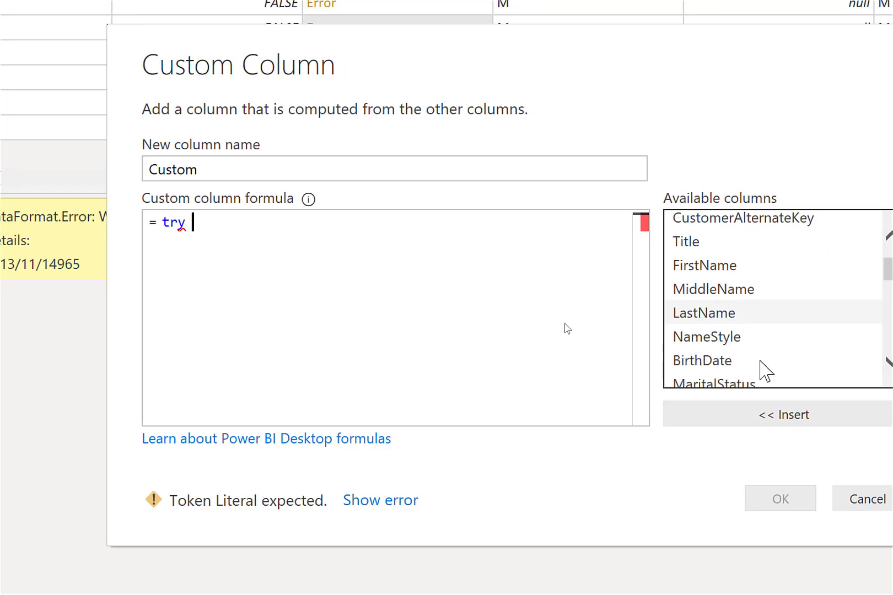
scroll(761, 367, "down", 1)
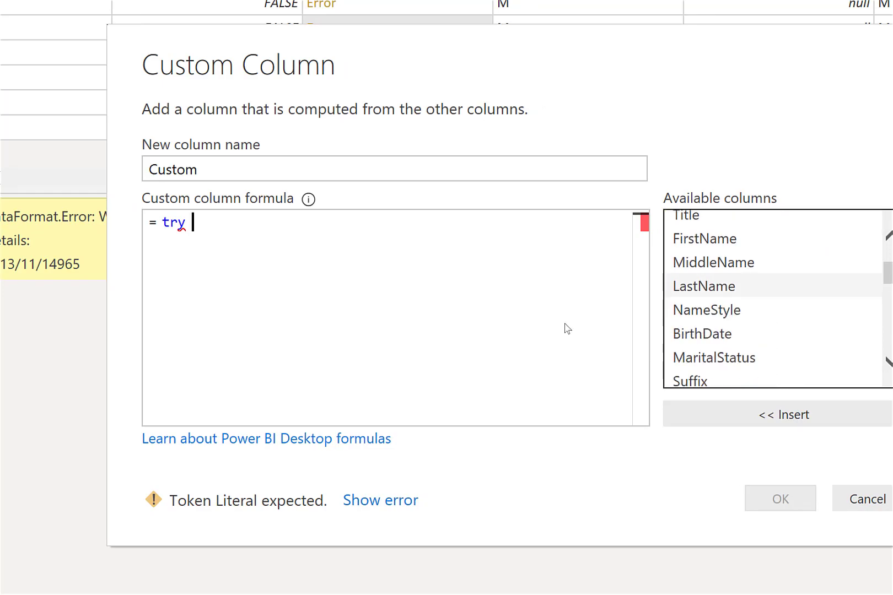
double_click(736, 336)
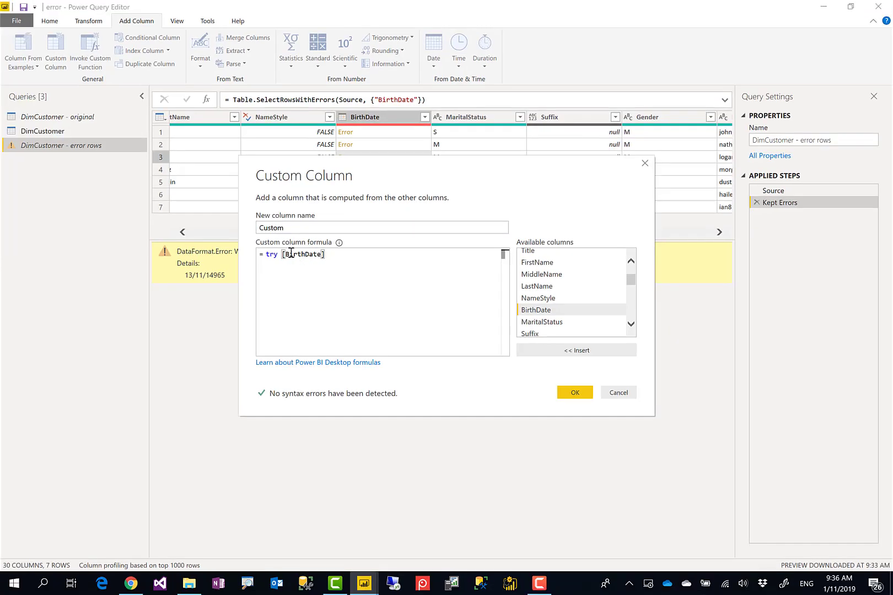
left_click(262, 228)
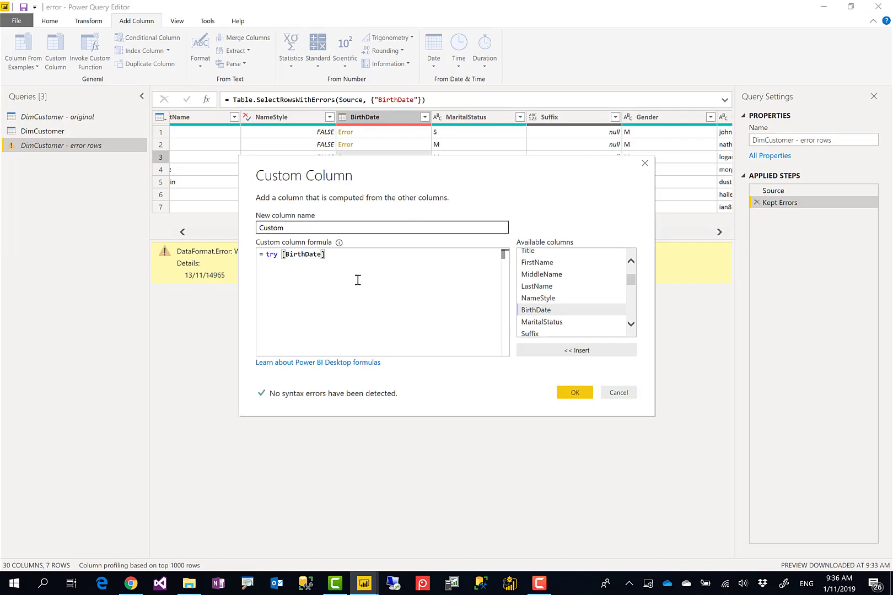
left_click(576, 393)
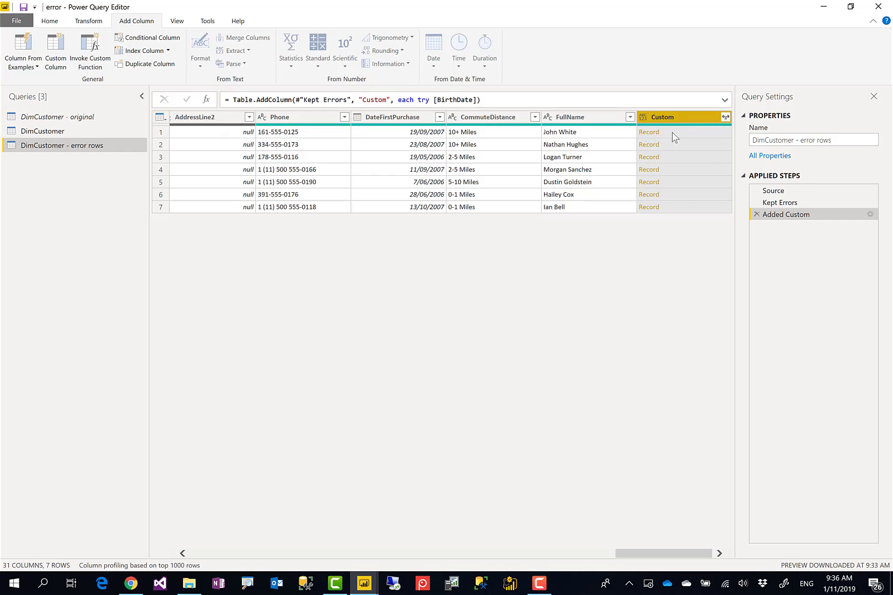
- Inspect the HasError and Error fields of the record in row 1 of the Custom column
left_click(673, 133)
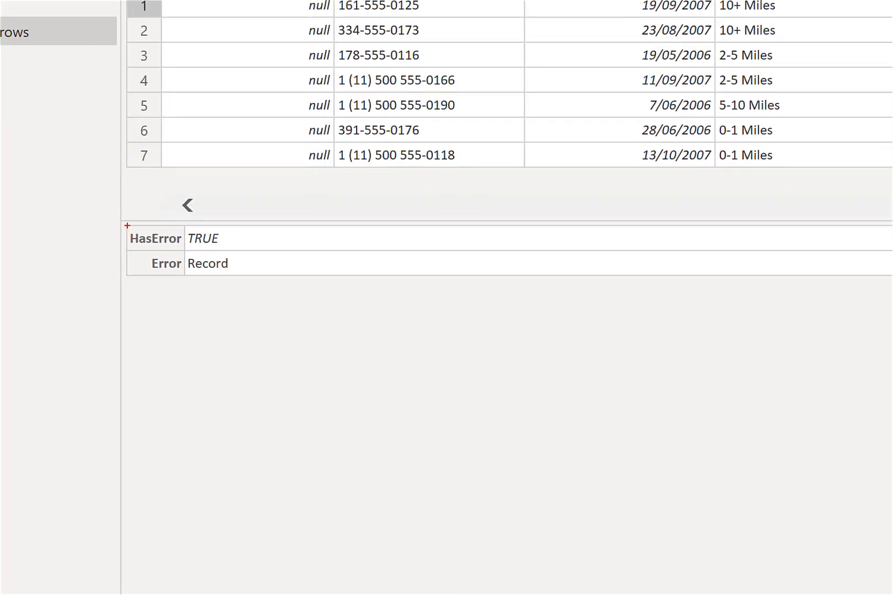
mouse_move(123, 220)
left_mouse_down()
mouse_move(164, 251)
mouse_move(266, 291)
left_mouse_up()
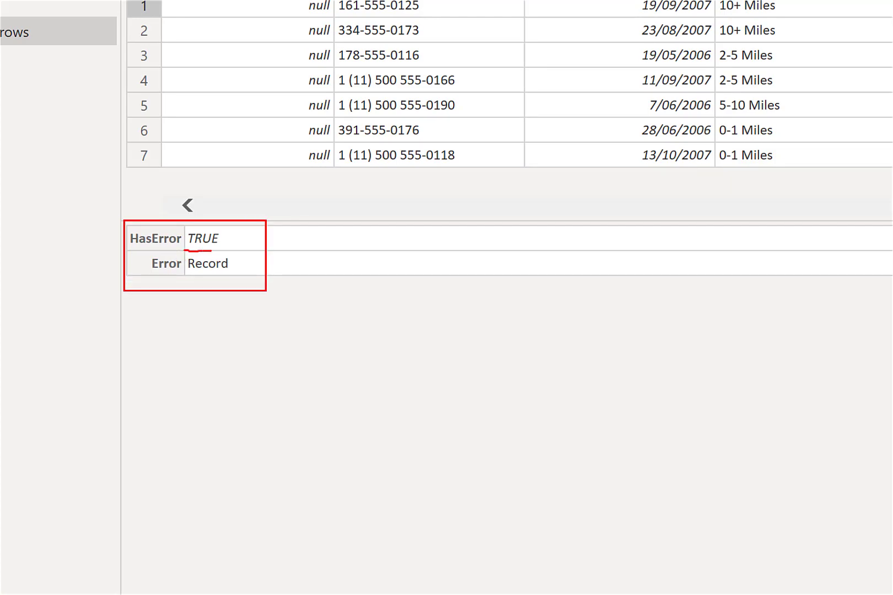
left_click_drag(179, 261, 231, 278)
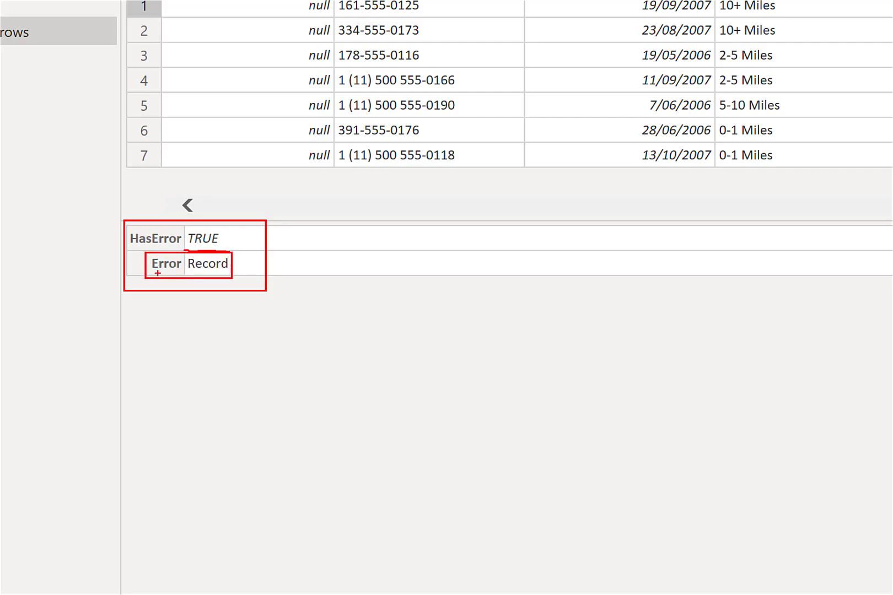
key("Escape")
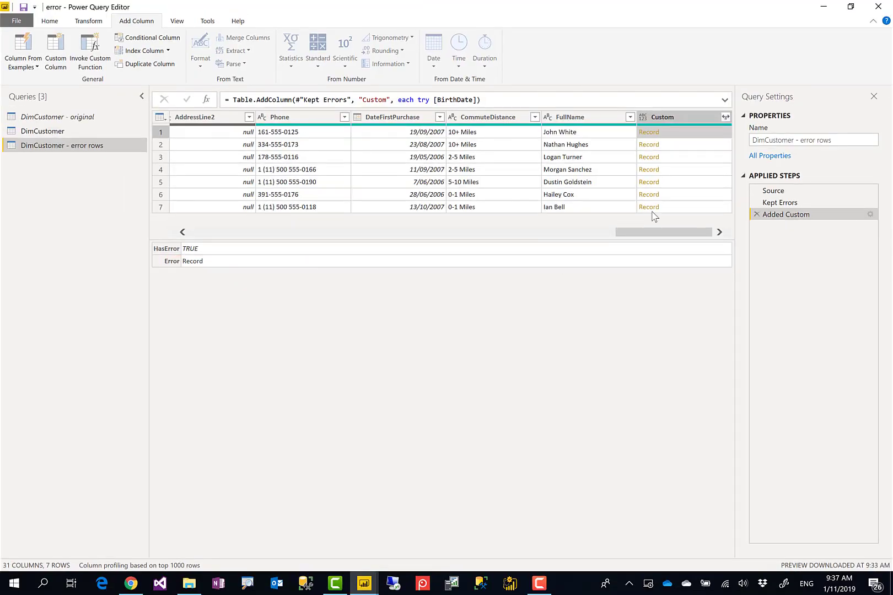
- Expand the Custom column to only its Error field, without using the original column name as prefix
key("ctrl+1")
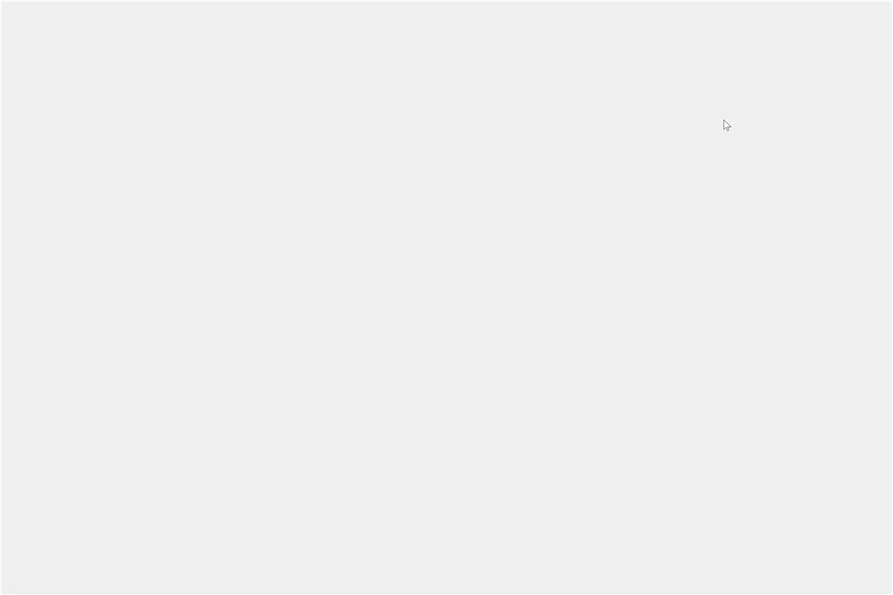
left_click(727, 116)
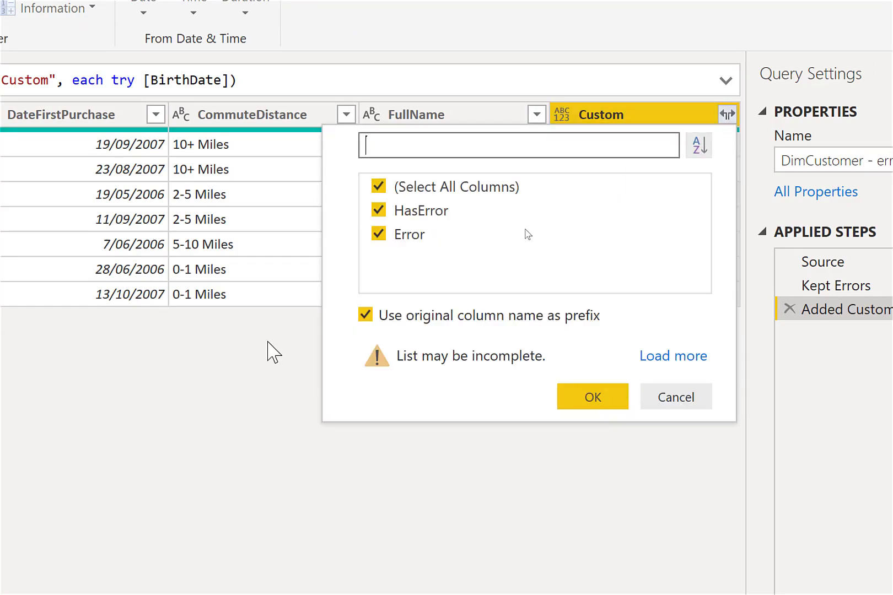
left_click(366, 316)
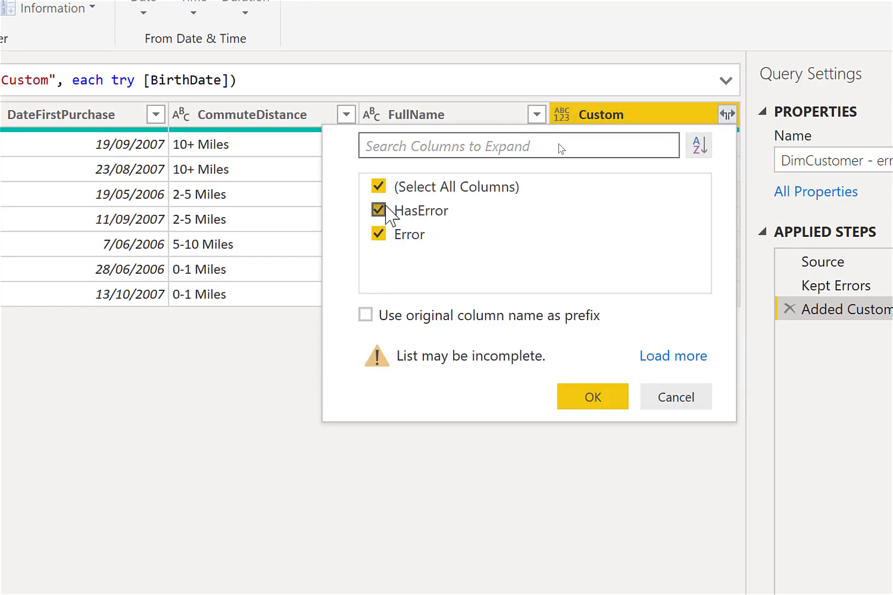
left_click(379, 187)
left_click(379, 234)
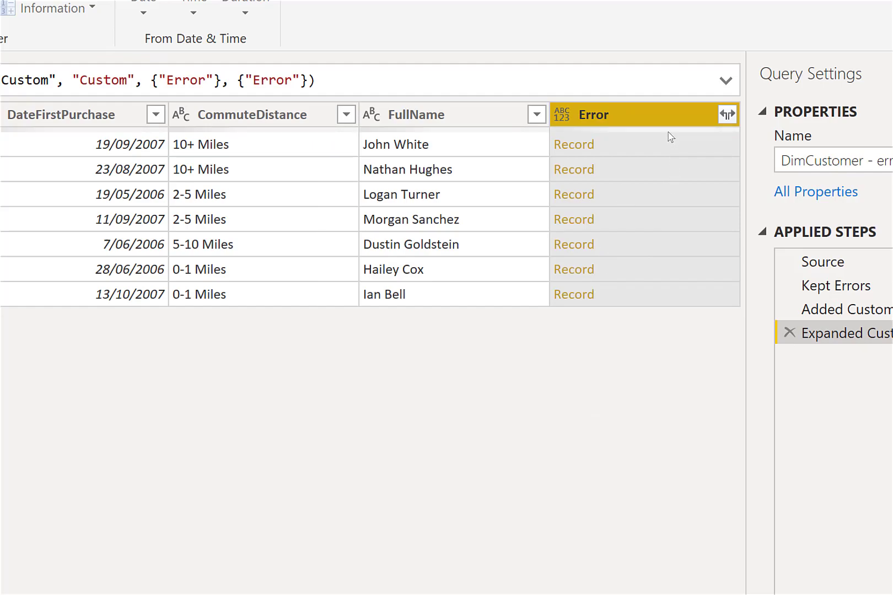
- Expand the Error column into Reason, Message and Detail, using the original column name as prefix
left_click(620, 146)
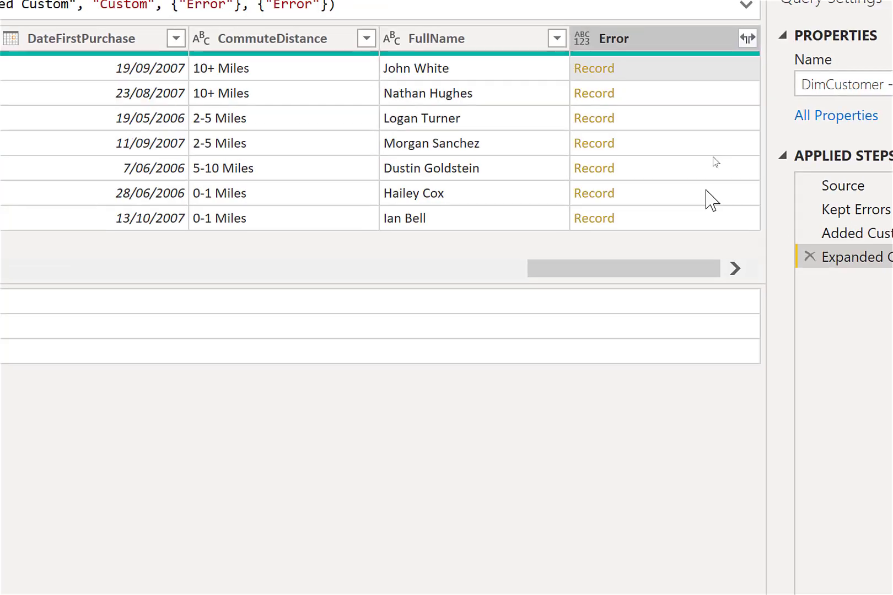
left_click(727, 40)
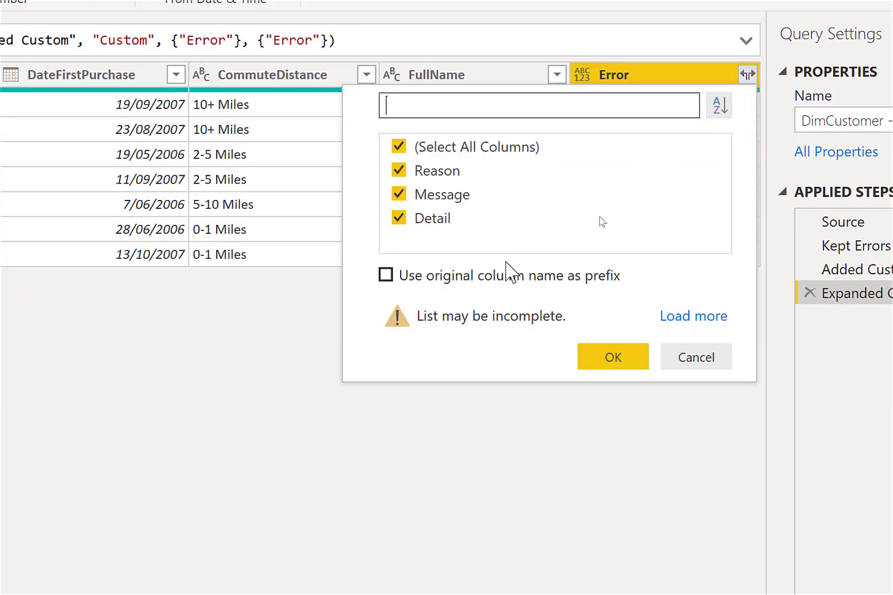
left_click(495, 278)
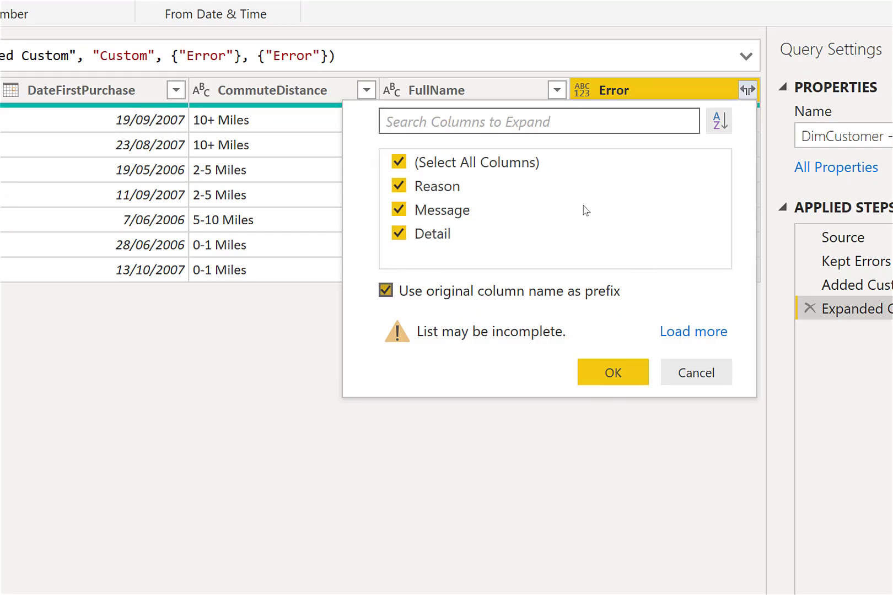
left_click(595, 377)
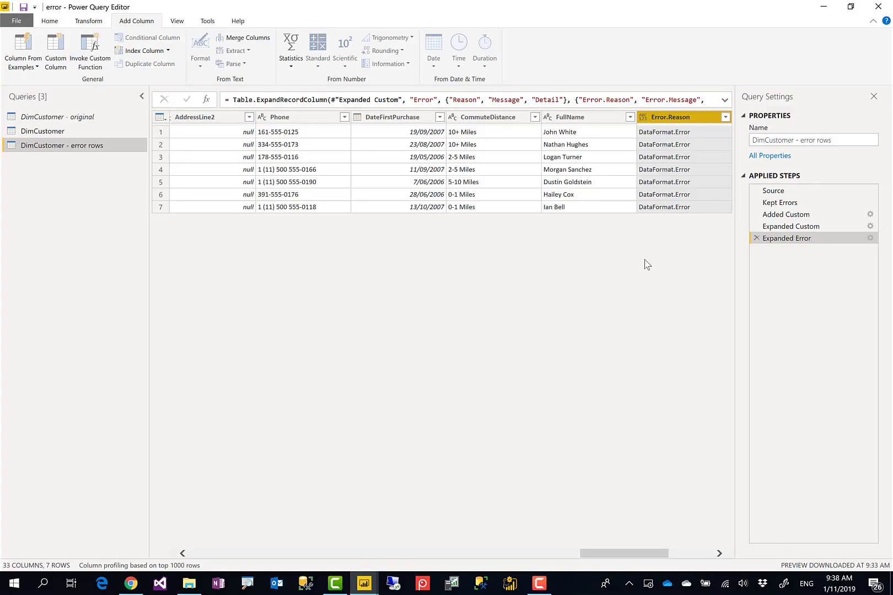
left_click_drag(664, 557, 706, 557)
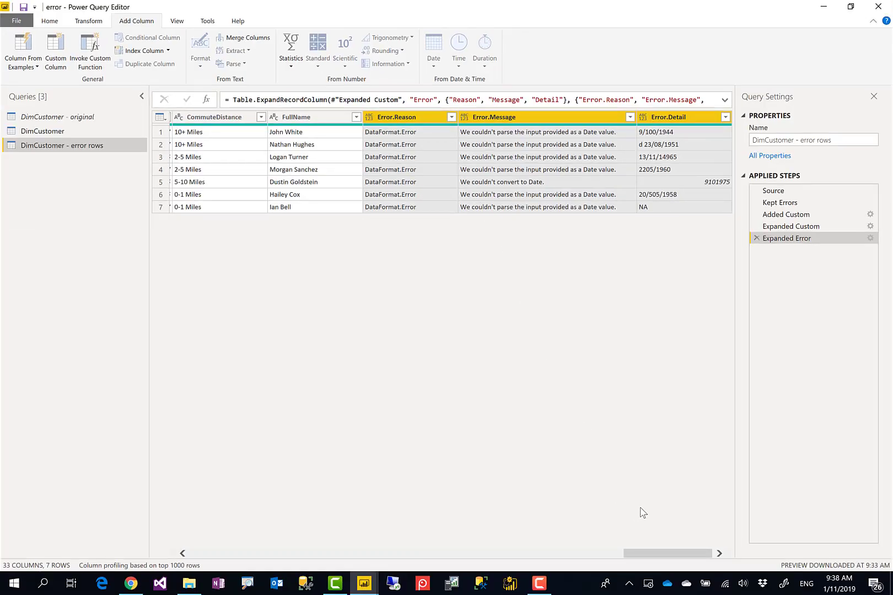
- Remove the BirthDate column from the DimCustomer - error rows query and close the query editor, applying the changes
left_click_drag(666, 553, 301, 548)
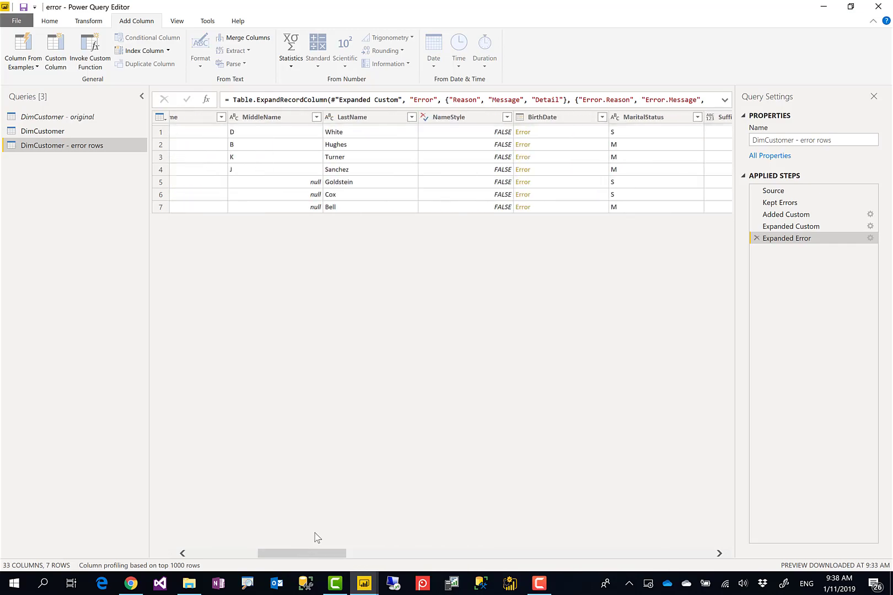
left_click(559, 117)
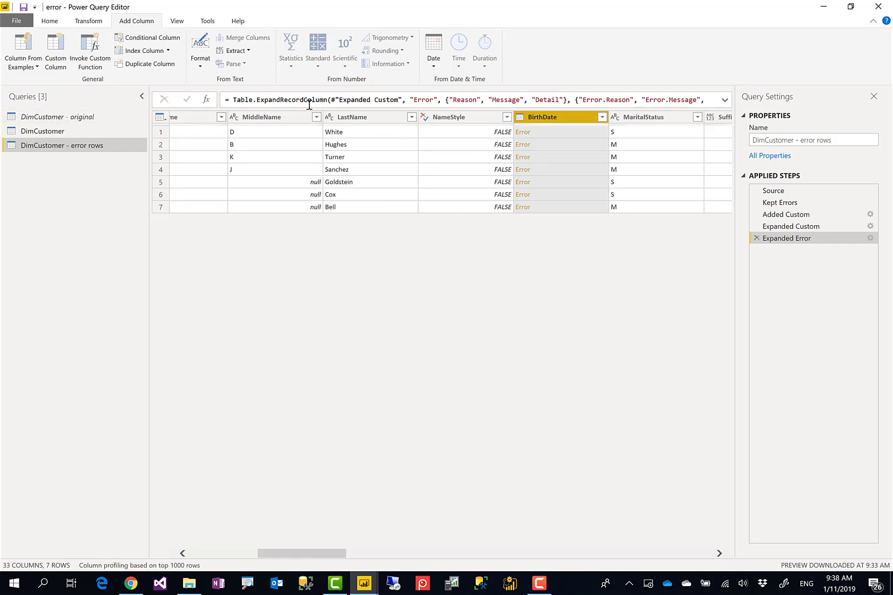
right_click(563, 121)
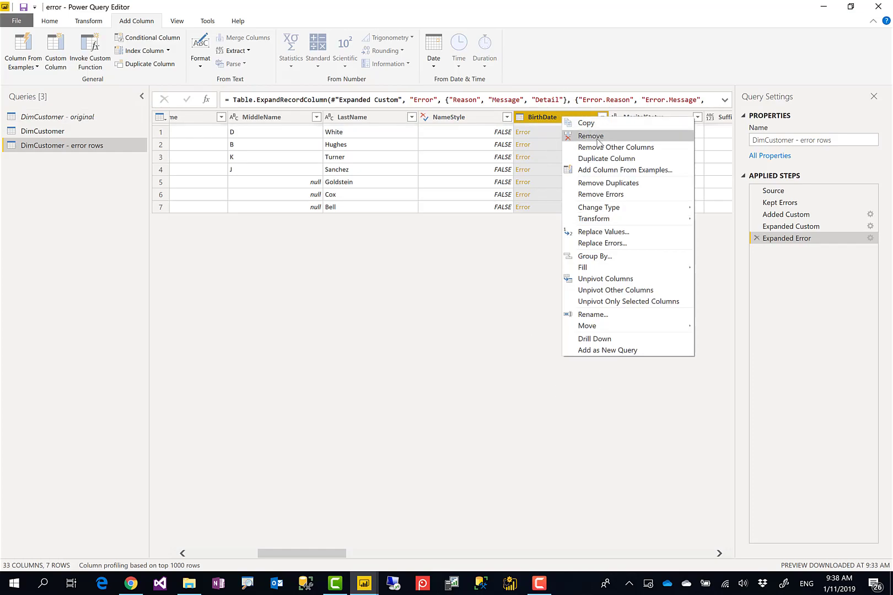
left_click(598, 141)
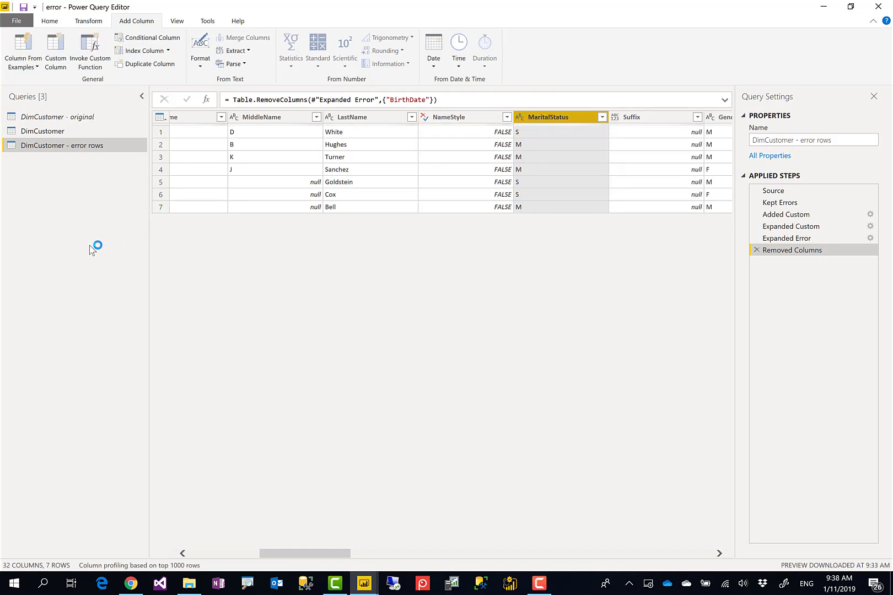
left_click(50, 22)
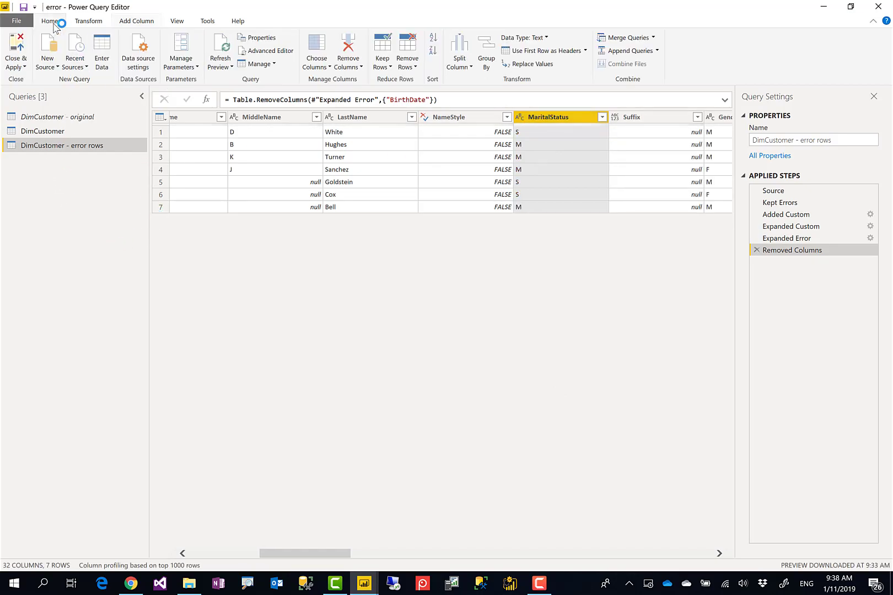
left_click(15, 49)
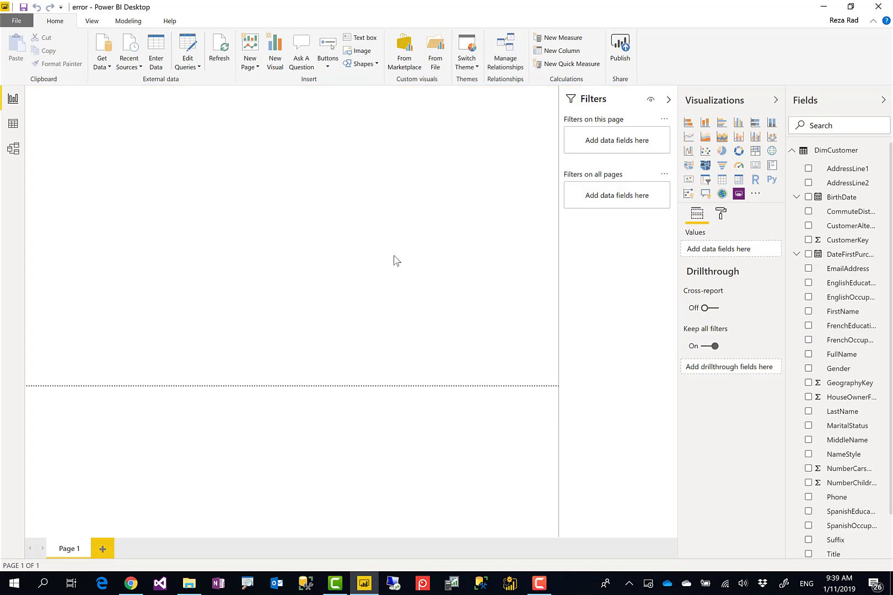
- Review the loaded DimCustomer and DimCustomer - error rows tables in the model diagram, and return to the report page
left_click(17, 152)
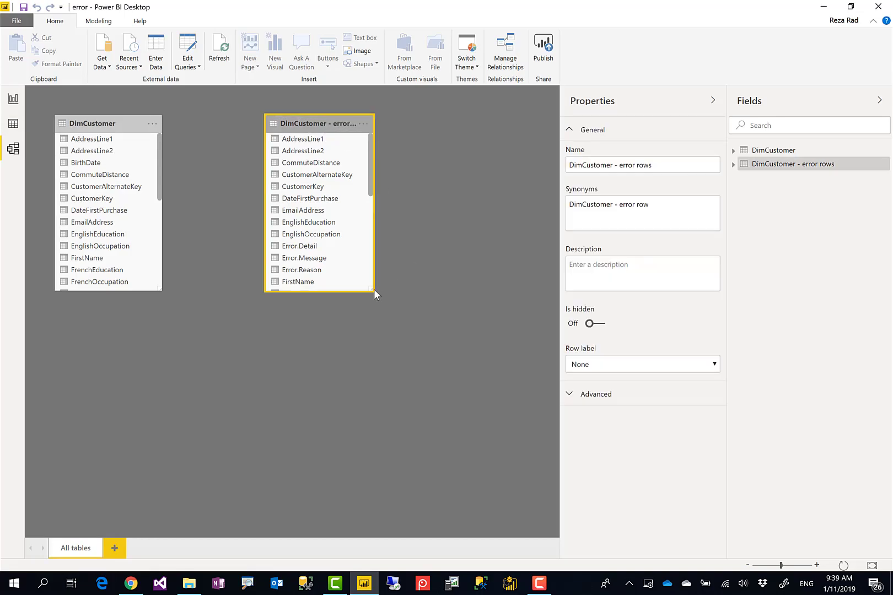
left_click_drag(372, 288, 399, 288)
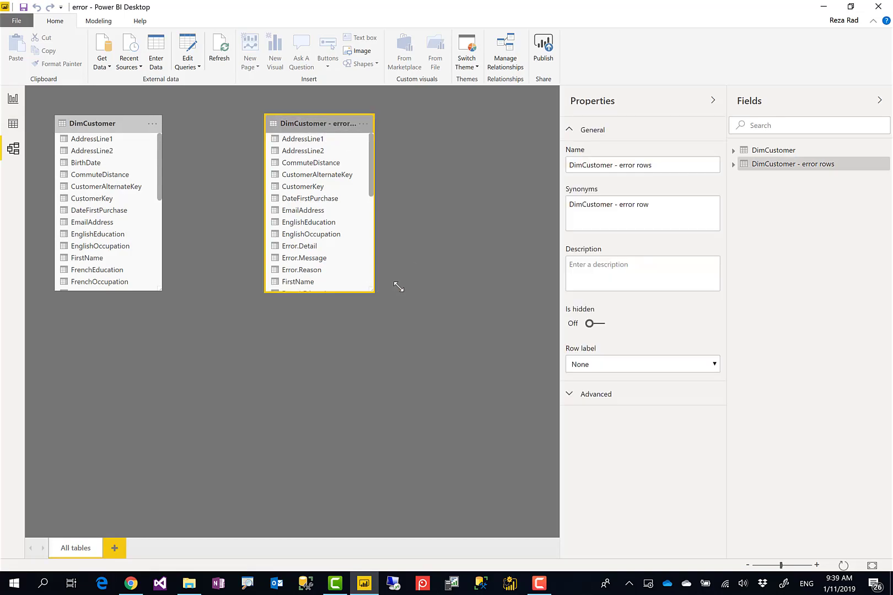
left_click(13, 98)
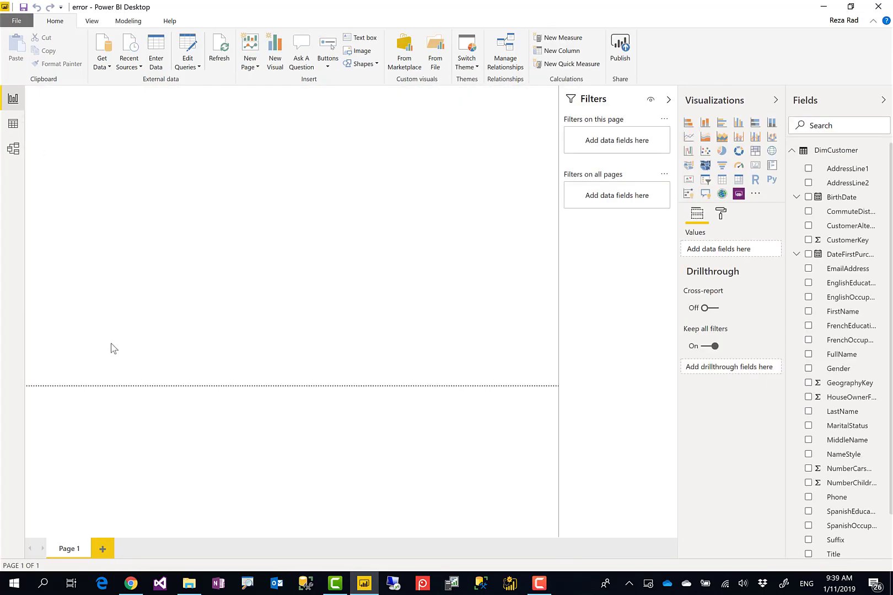
- Rename report page Page 1 as "Exception Report"
double_click(73, 553)
type("E")
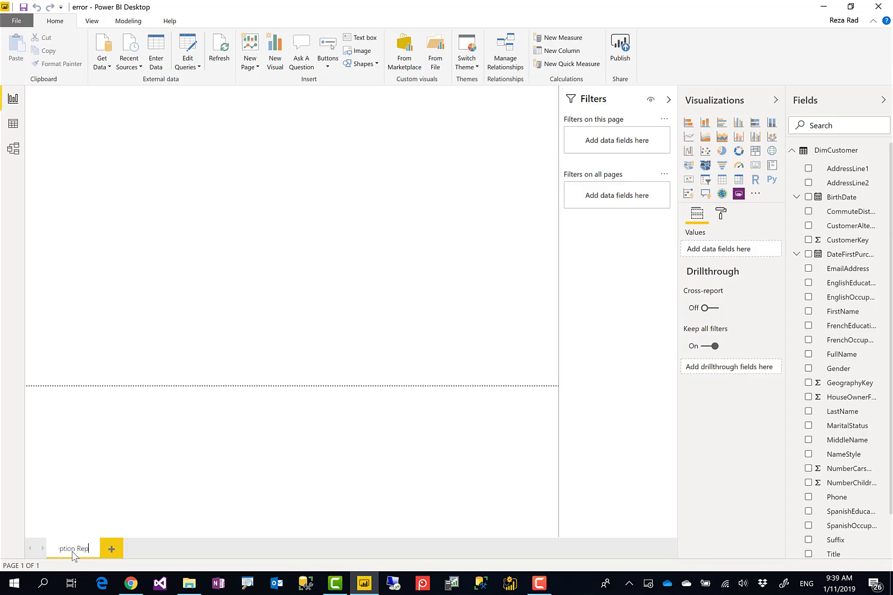
type("xception Report")
key("Return")
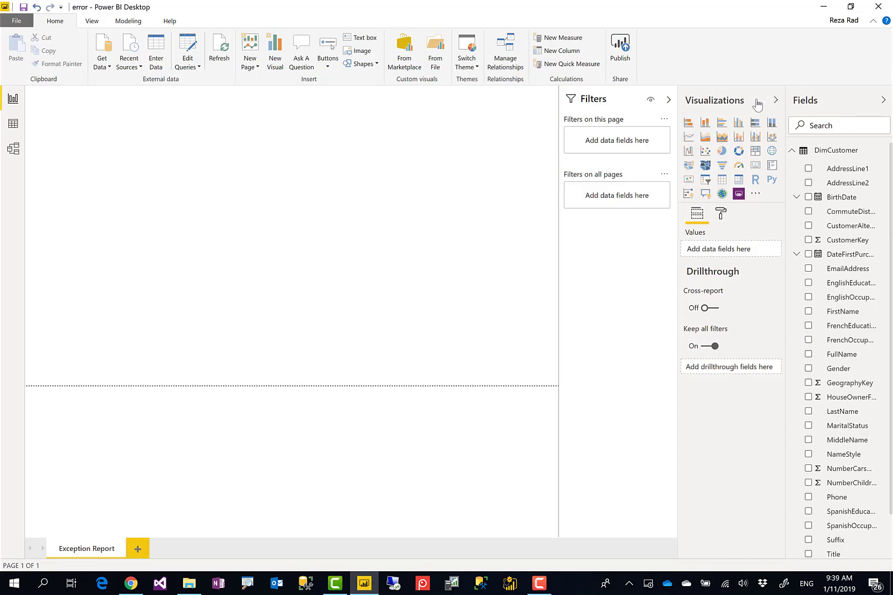
- Add a card visual showing the count of CustomerKey from the DimCustomer - error rows table
left_click(669, 101)
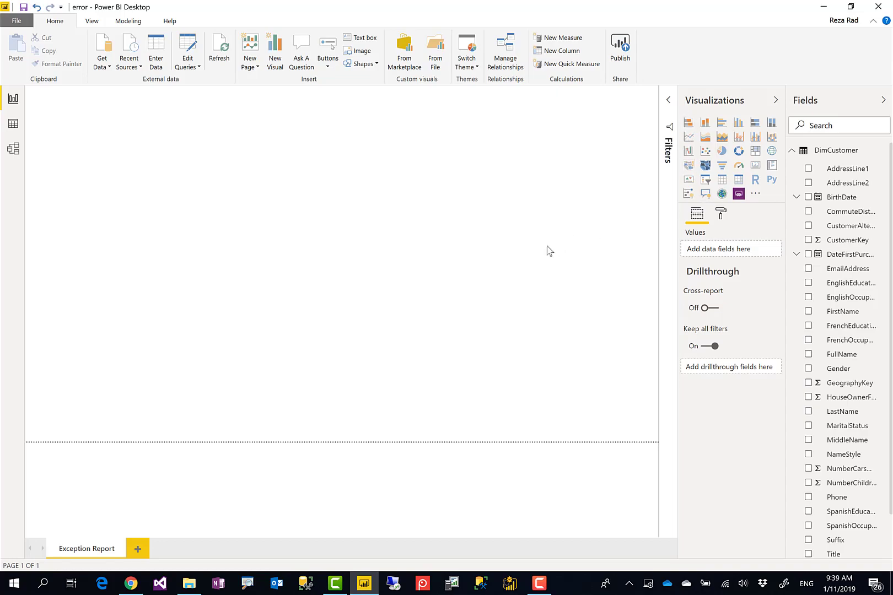
left_click(792, 152)
left_click(792, 167)
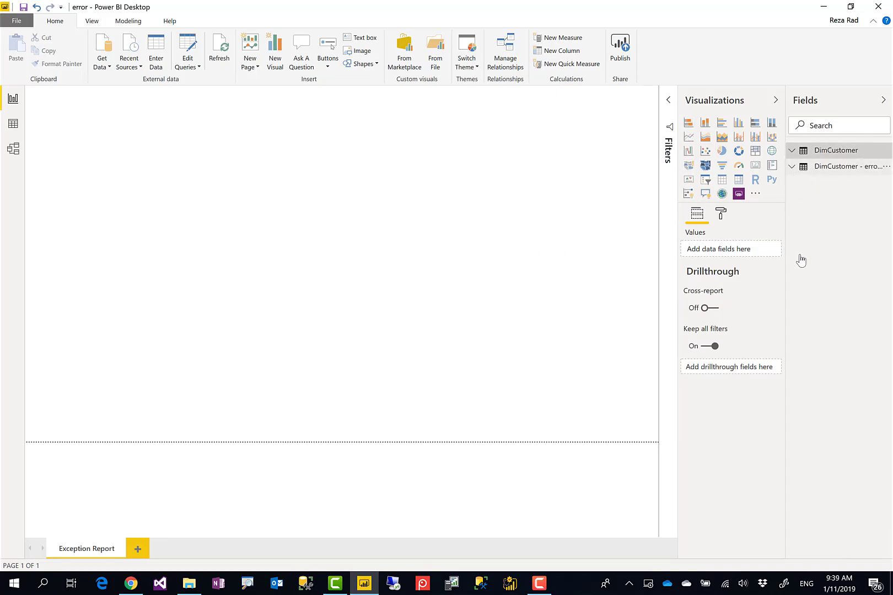
left_click(756, 165)
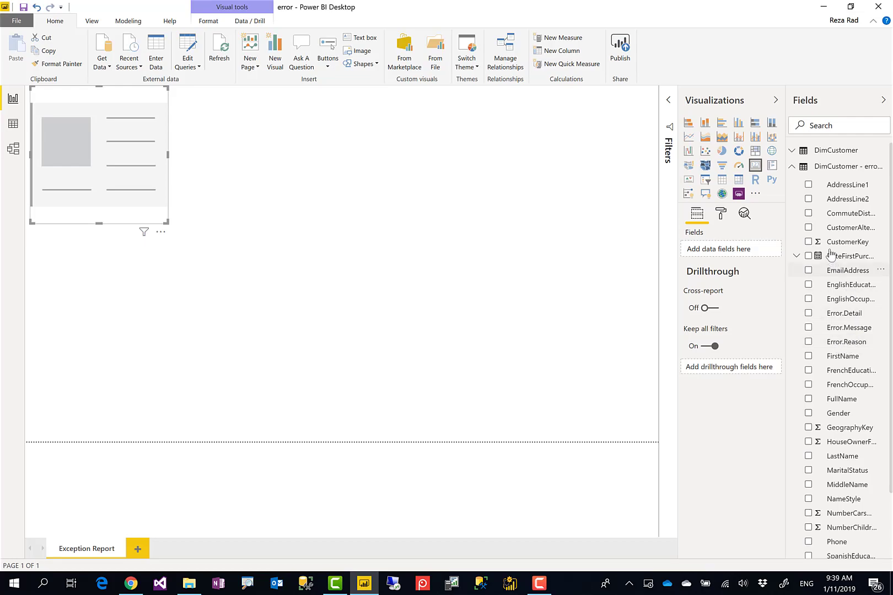
left_click_drag(854, 247, 748, 255)
left_click(765, 251)
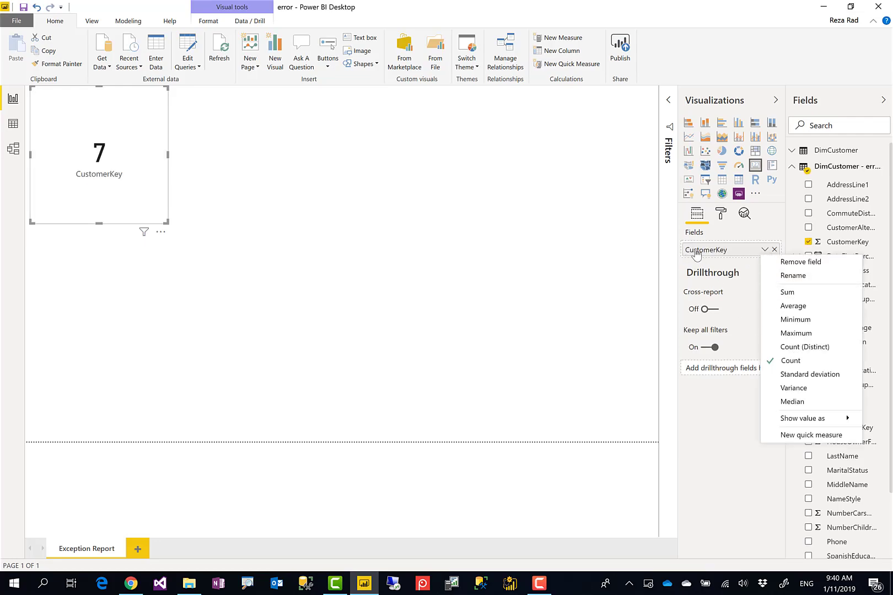
left_click(594, 200)
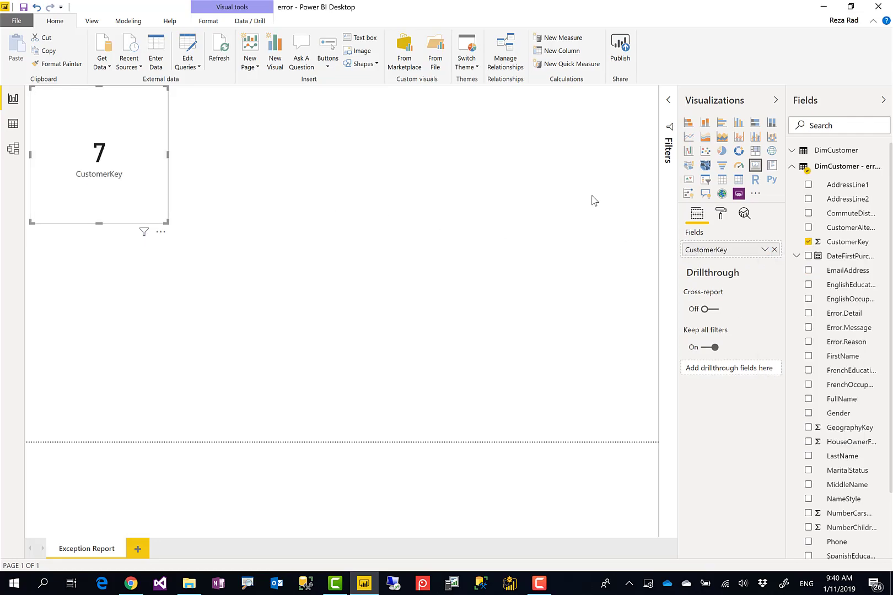
- Turn off the card's category label and give the card the title "Count of Errors"
left_click(722, 215)
left_click(757, 279)
left_click(763, 323)
left_click(695, 330)
left_click(712, 356)
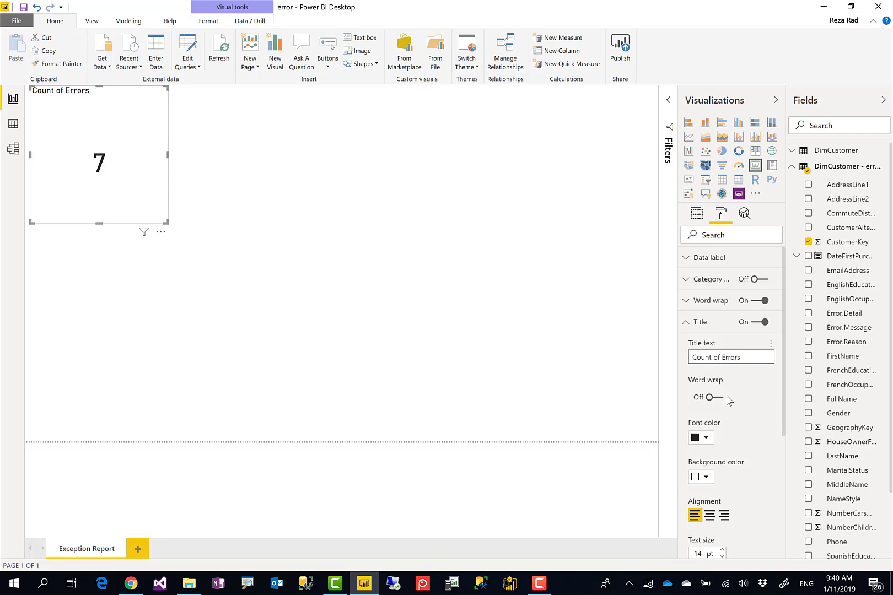
- Center the card's title at a text size of 26 pt and reduce the card's height
left_click(709, 516)
scroll(724, 510, "down", 2)
left_click(722, 491)
left_click(723, 492)
left_click(722, 492)
left_click(722, 491)
left_click(723, 491)
left_click(722, 491)
left_click_drag(165, 222, 165, 165)
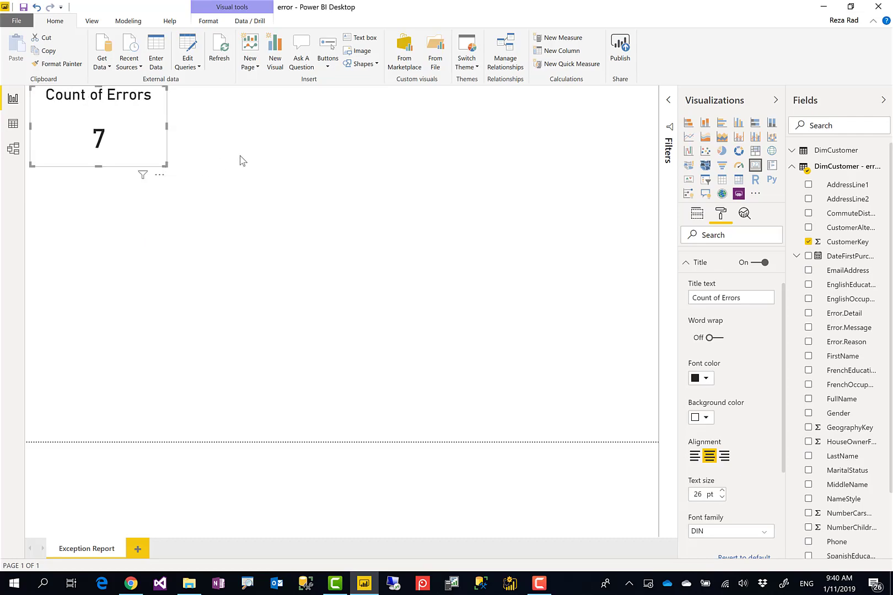
left_click(241, 172)
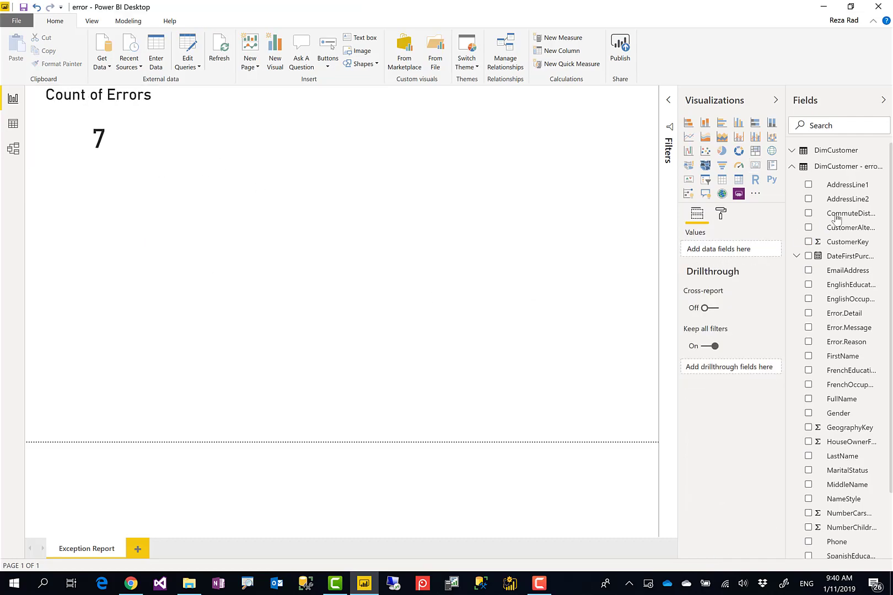
- Add a large table visual below the card with the Error.Reason, Error.Detail and Error.Message fields from the error rows table
left_click(723, 179)
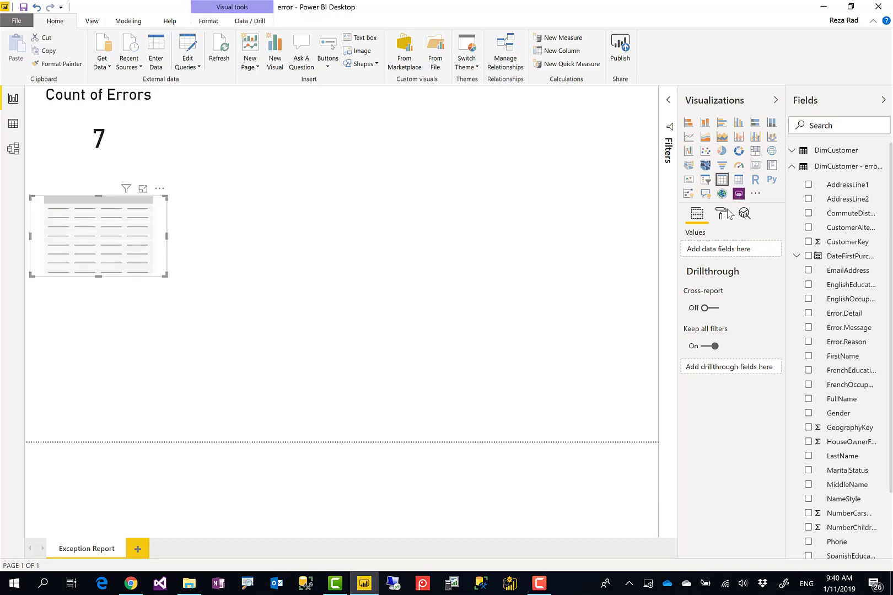
left_click_drag(165, 275, 606, 419)
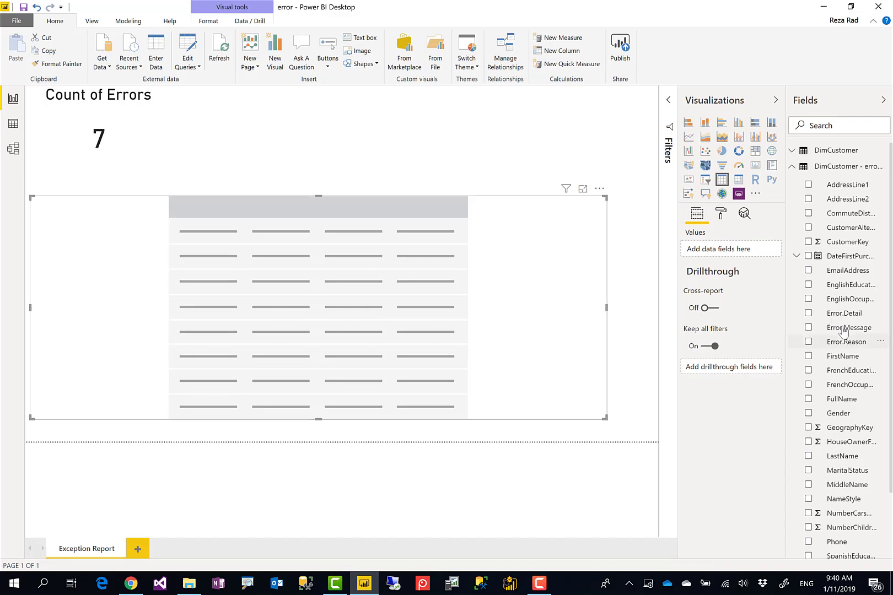
scroll(845, 309, "down", 3)
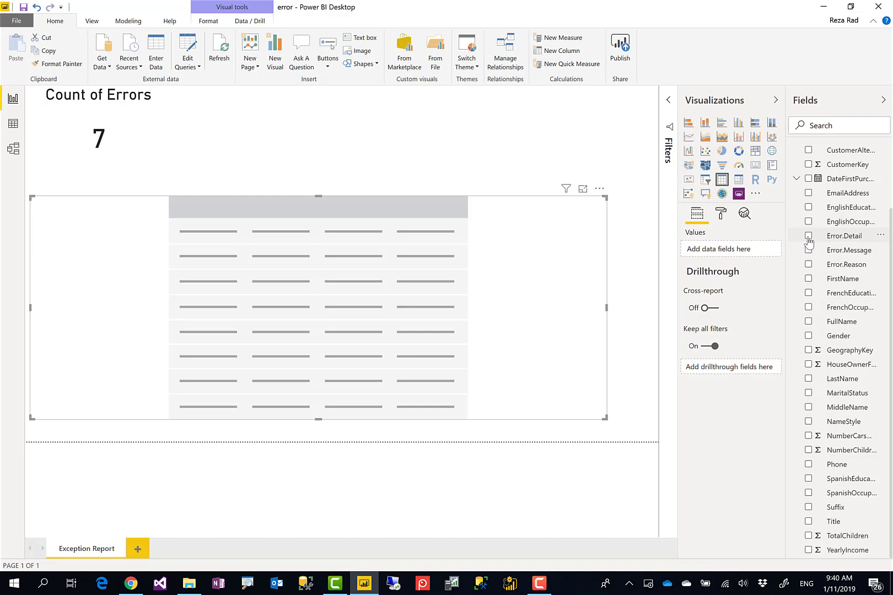
left_click(809, 265)
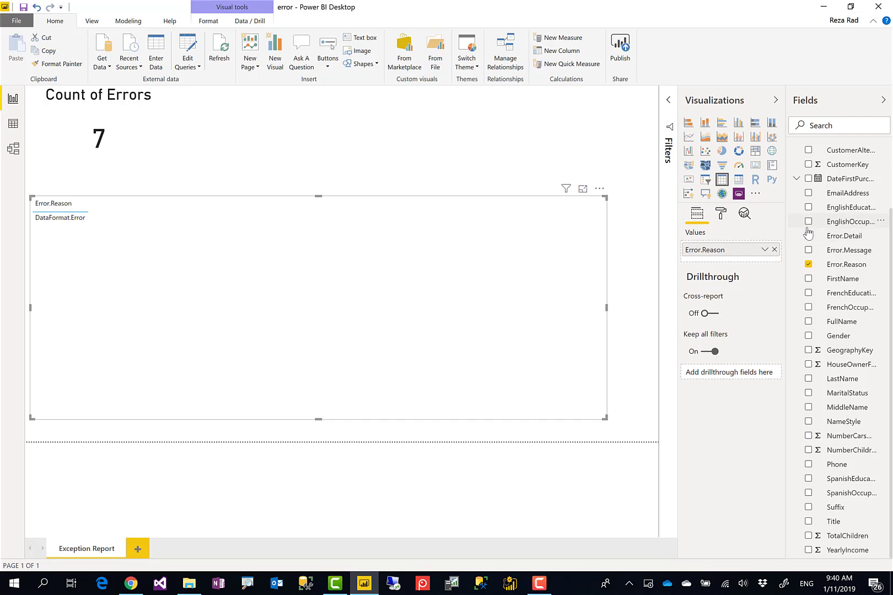
left_click(809, 236)
left_click(808, 251)
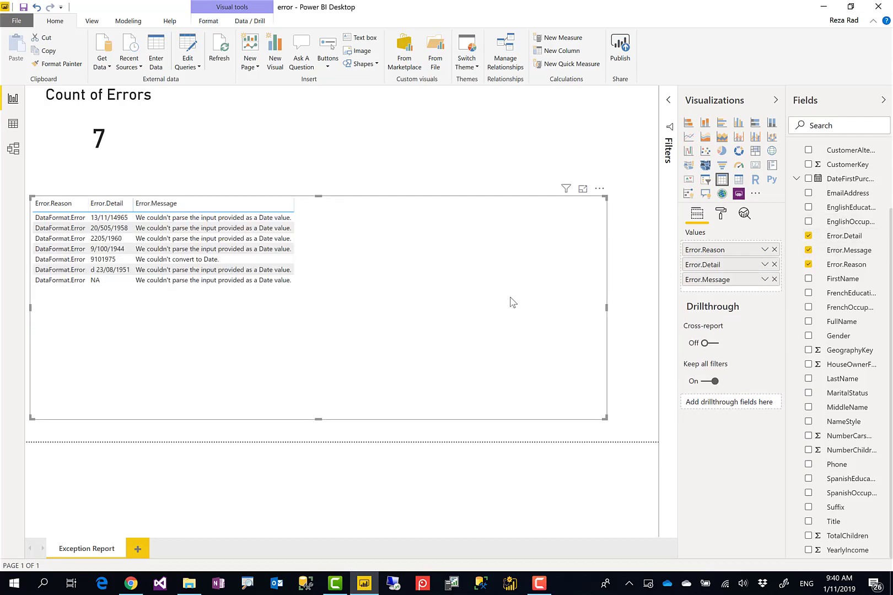
- Set the table's grid text size to 16 pt and enlarge the table visual to nearly the page width
left_click(721, 213)
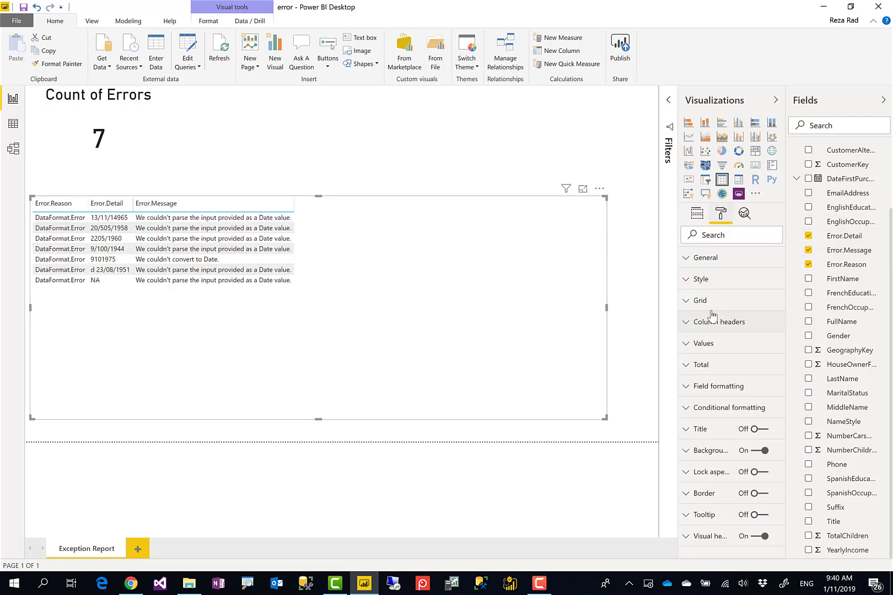
left_click(702, 302)
scroll(733, 422, "down", 3)
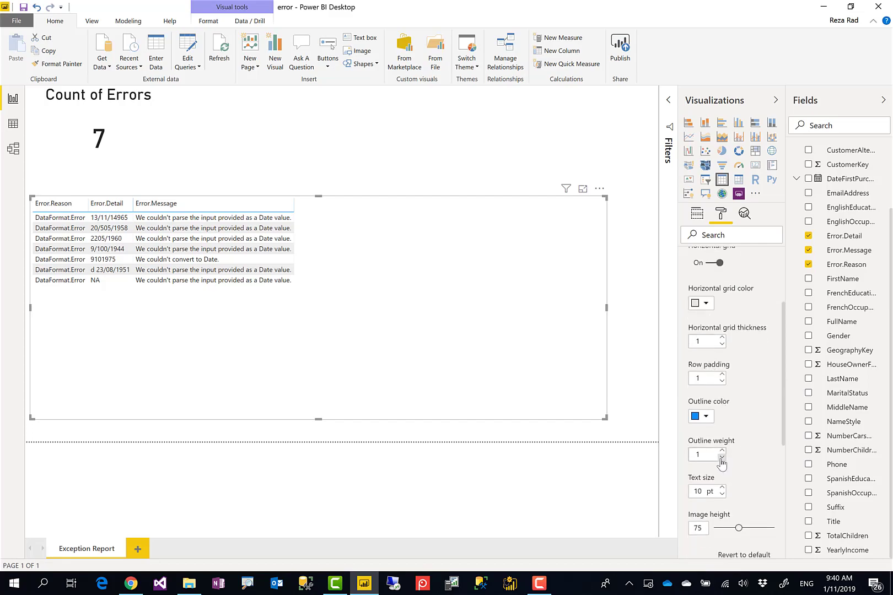
double_click(722, 488)
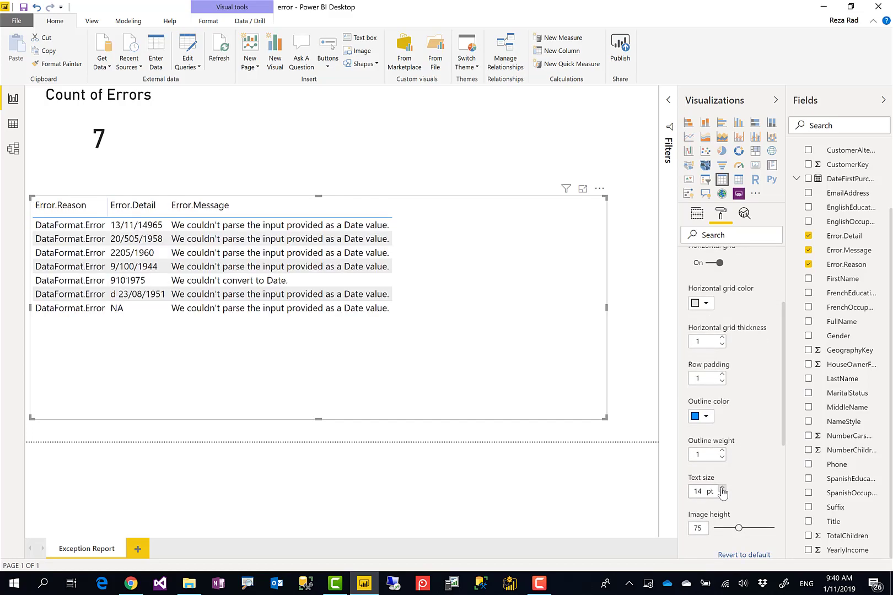
double_click(723, 489)
left_click(722, 489)
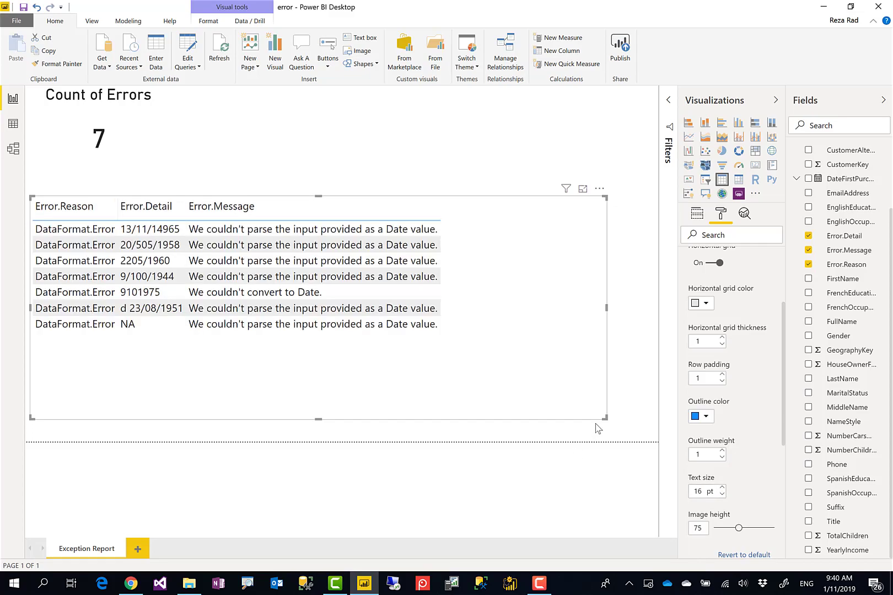
left_click_drag(604, 419, 645, 436)
- Add CustomerKey from the error rows table to the error details table and set it to Don't summarize
left_click(80, 122)
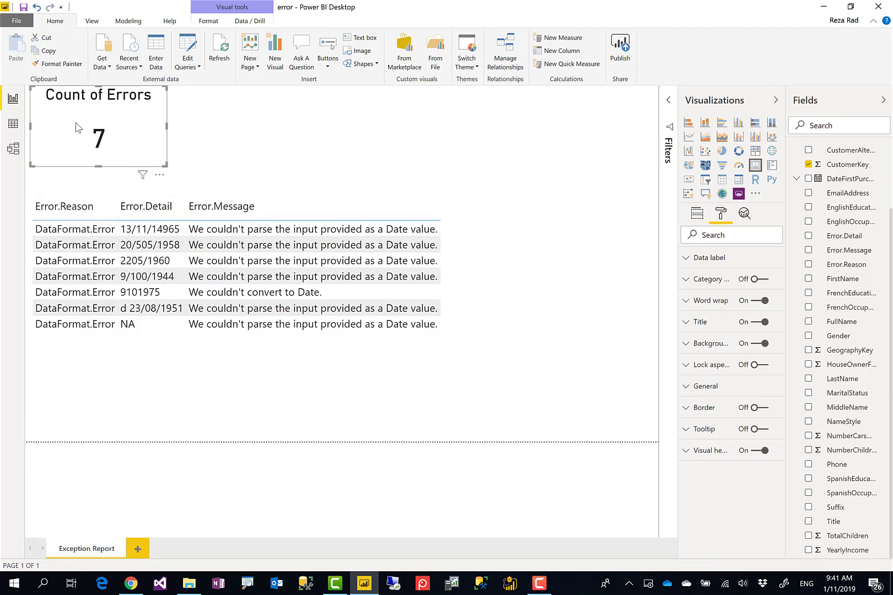
left_click(524, 295)
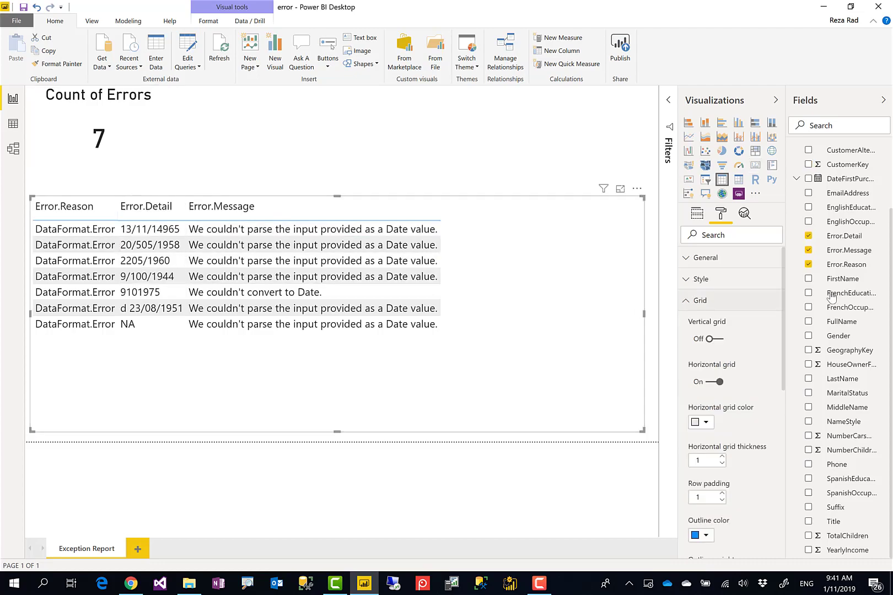
scroll(867, 309, "up", 3)
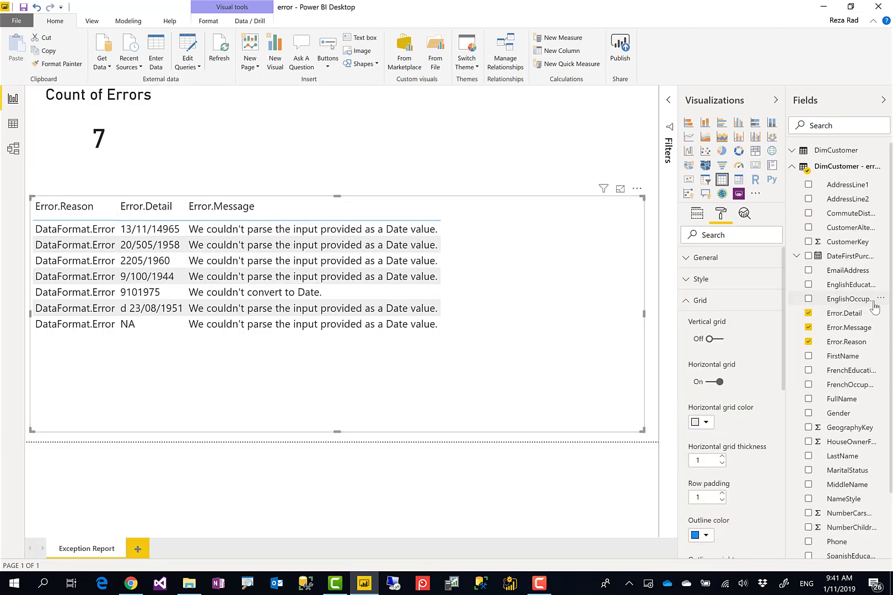
left_click_drag(786, 298, 780, 298)
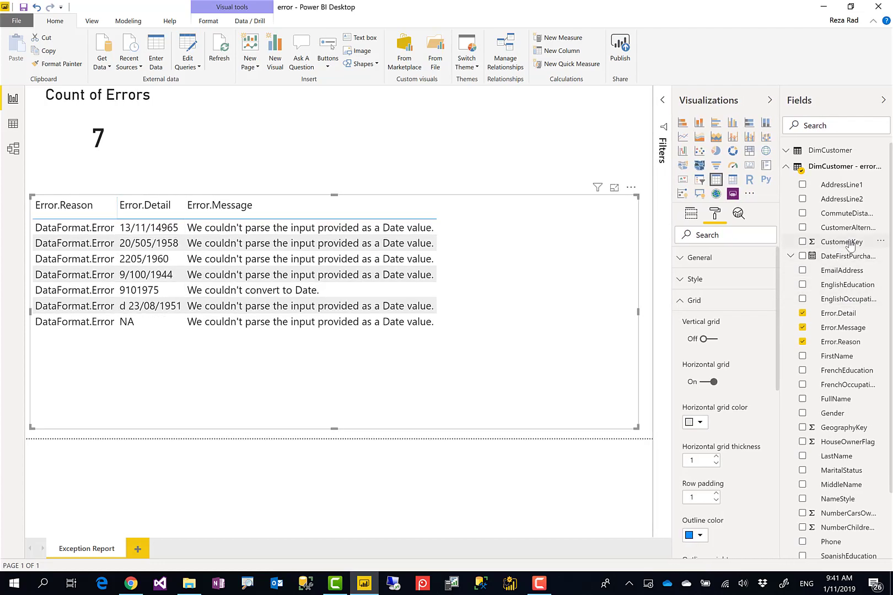
left_click_drag(850, 245, 569, 334)
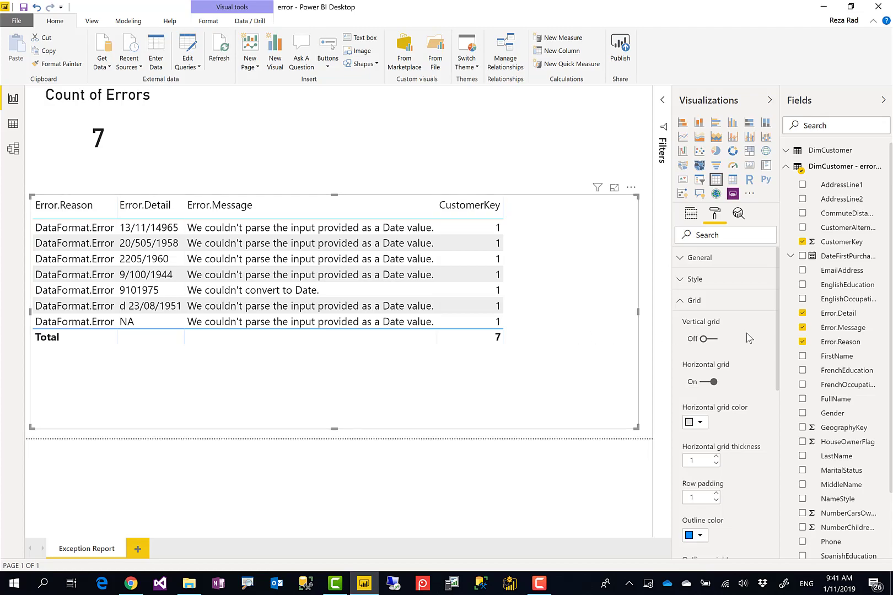
left_click(691, 213)
left_click(760, 296)
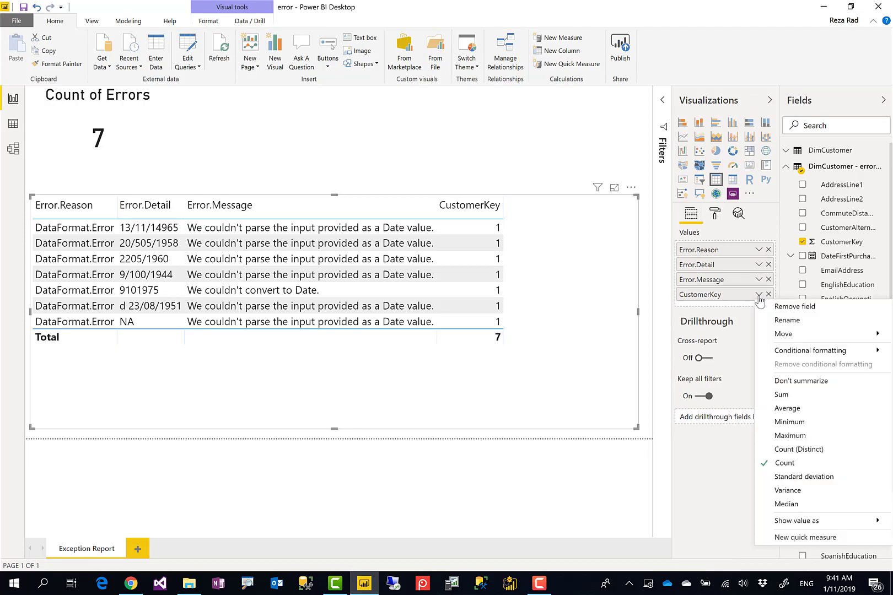
left_click(771, 382)
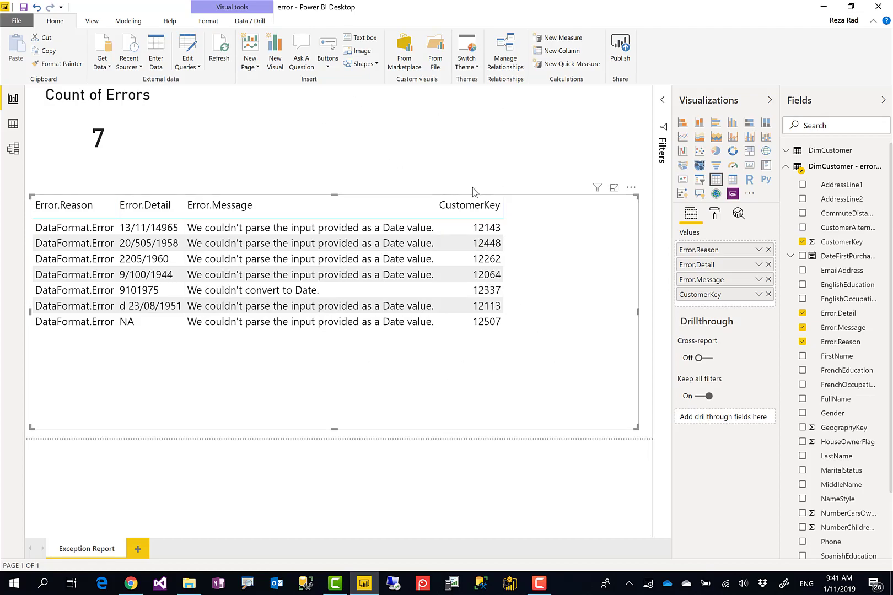
left_click(375, 175)
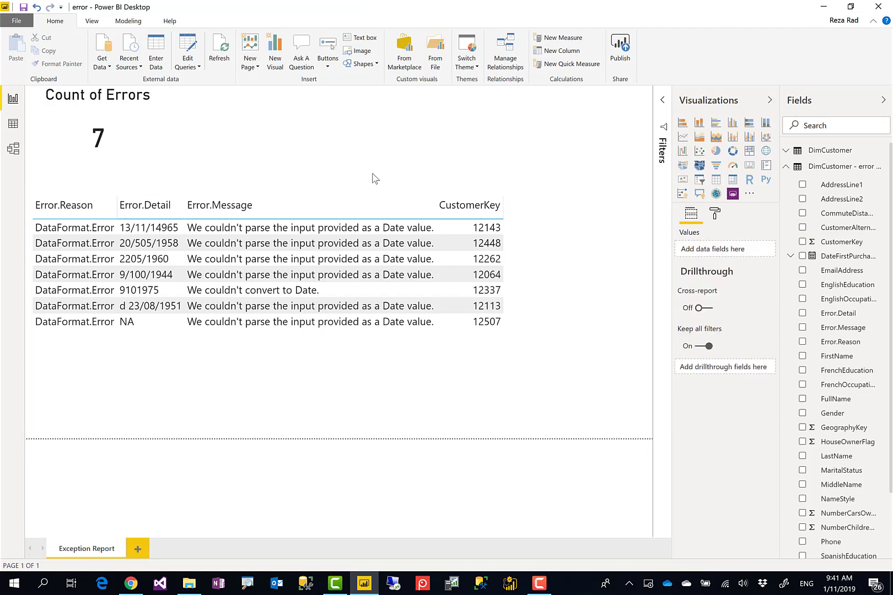